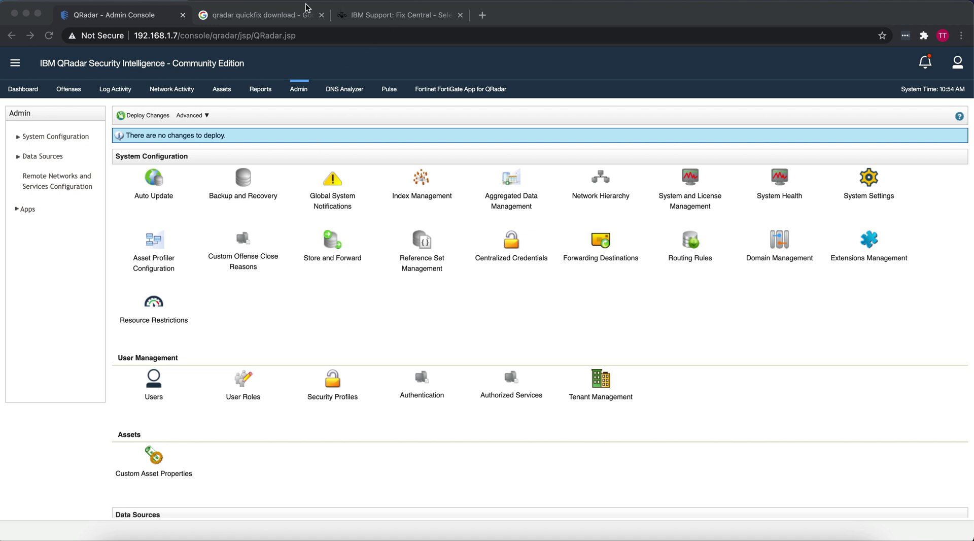
# Bring up the Google results for 'qradar quickfix download' and dismiss the search suggestions
pyautogui.click(291, 17)
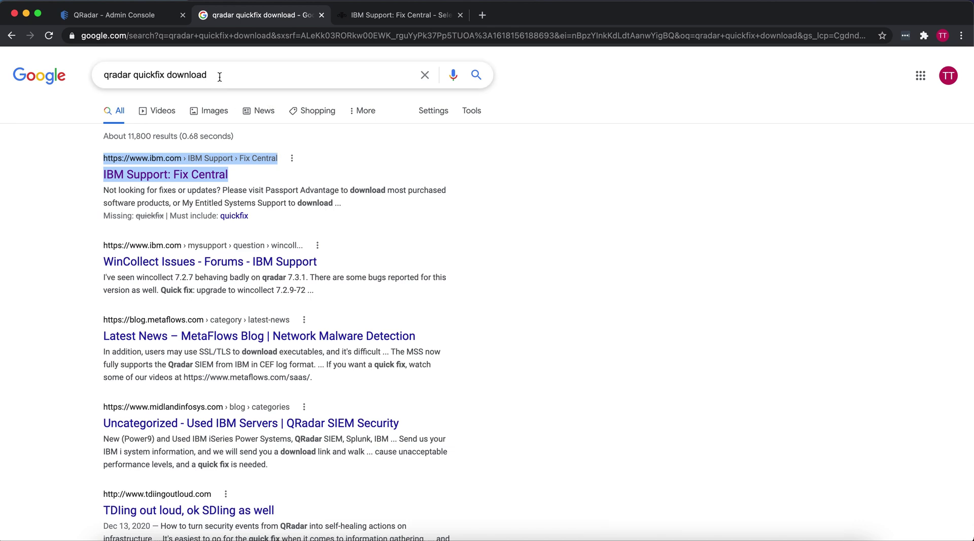
pyautogui.moveTo(219, 75); pyautogui.dragTo(104, 68)
pyautogui.click(457, 316)
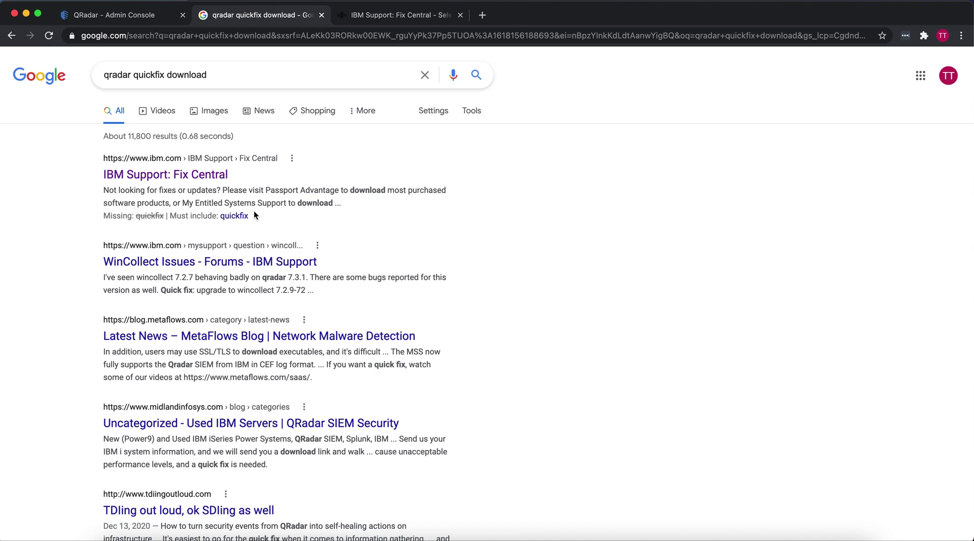
# Open Fix Central, choose IBM Security QRadar SIEM as the product, and close the duplicate tab
pyautogui.click(185, 180)
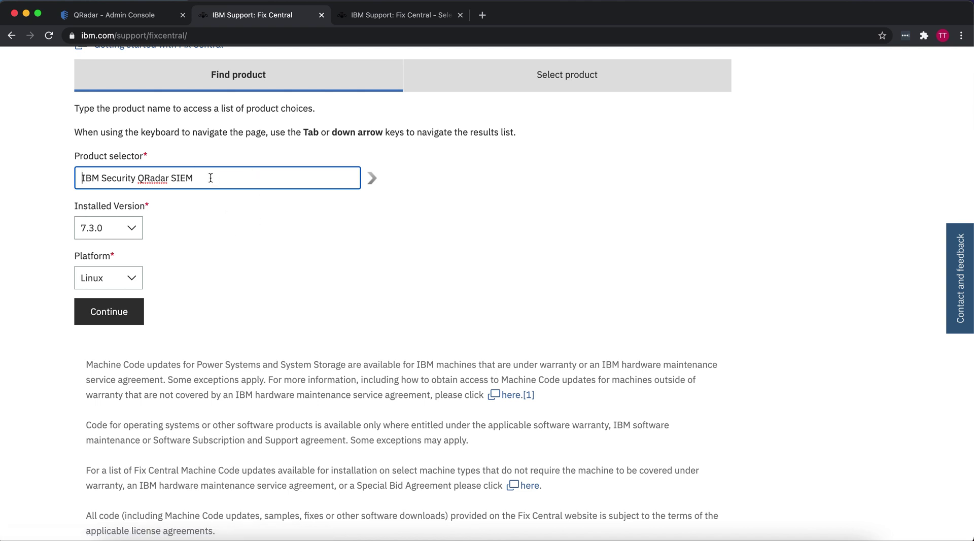
pyautogui.moveTo(210, 178); pyautogui.dragTo(77, 172)
pyautogui.write('qradar')
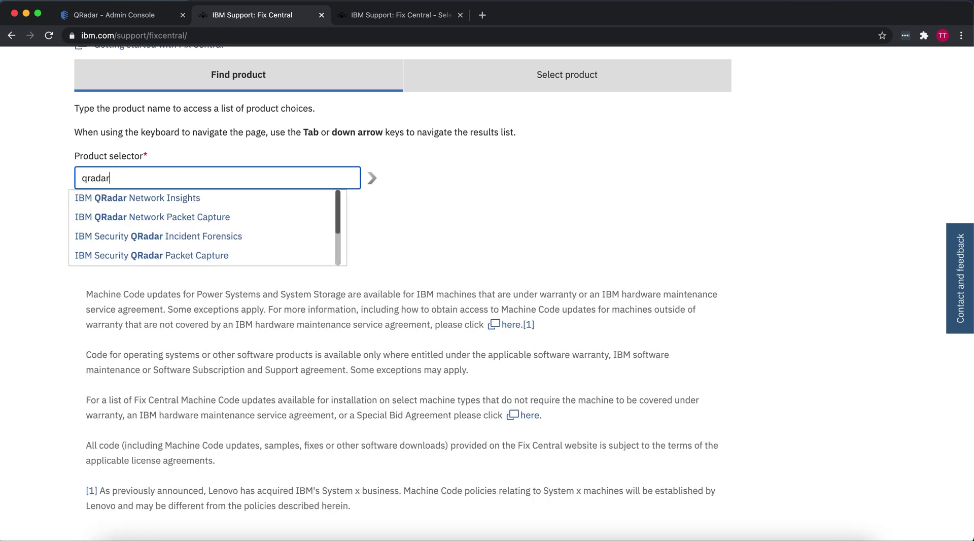
pyautogui.press('Down')
pyautogui.scroll(-2, 186, 232)
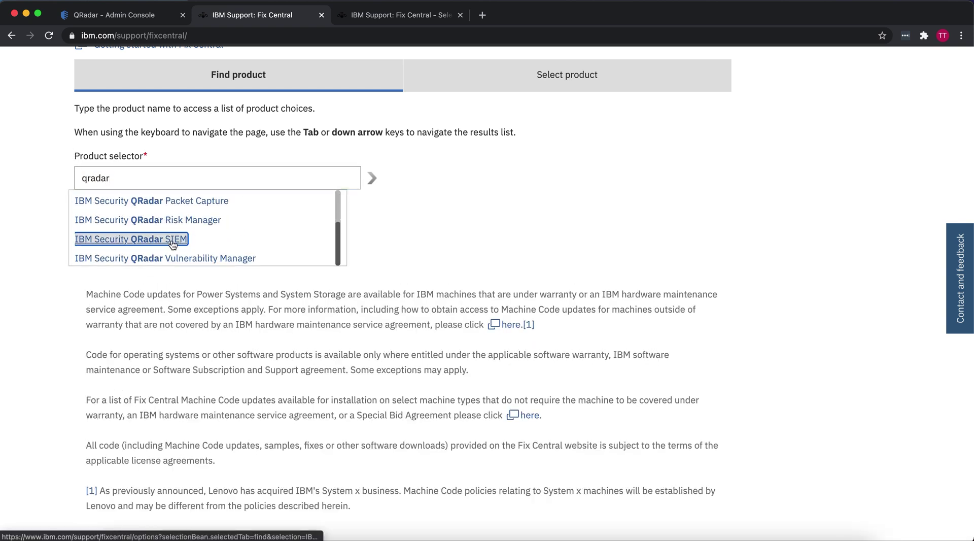
pyautogui.click(167, 244)
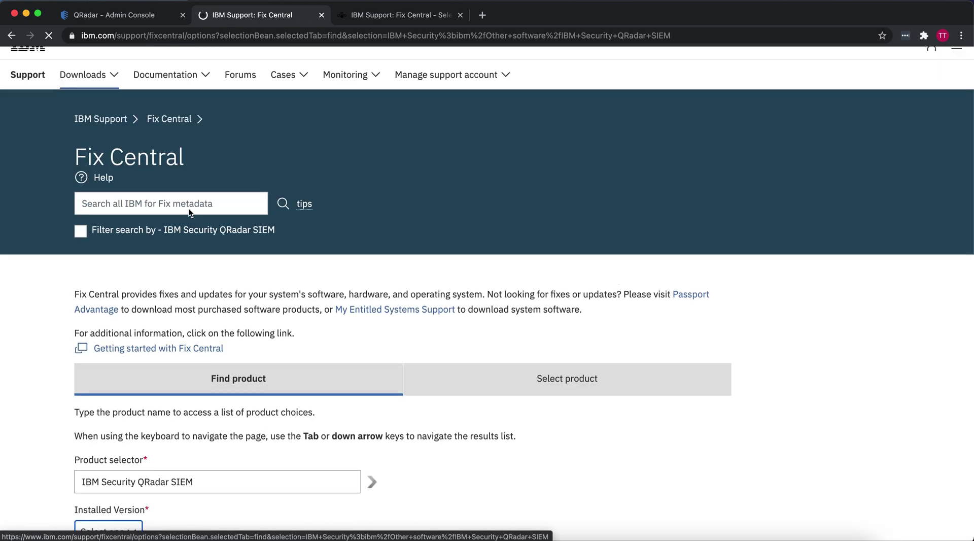
pyautogui.click(460, 15)
pyautogui.scroll(-5, 305, 203)
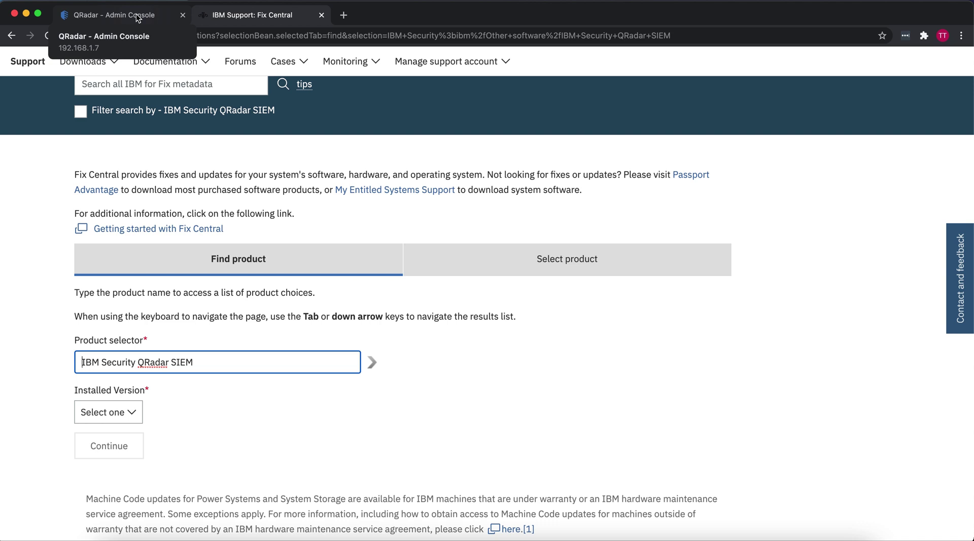
# Confirm in QRadar's System and License Management that the console version is 7.3.3
pyautogui.click(137, 16)
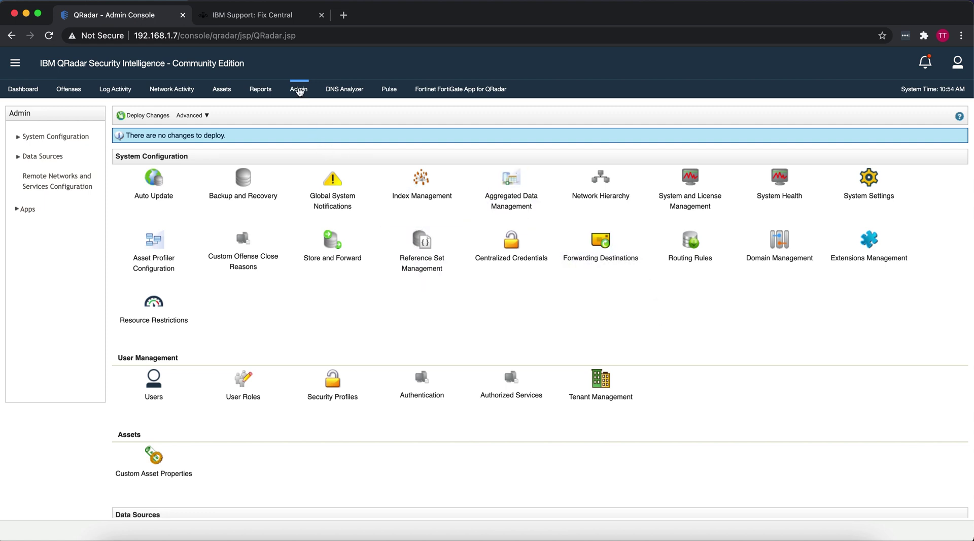
pyautogui.click(700, 204)
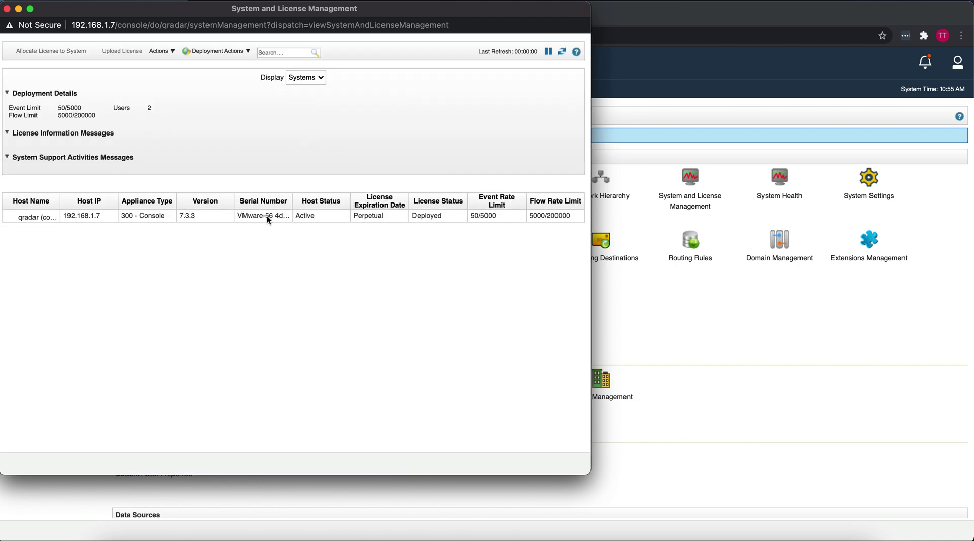
pyautogui.moveTo(194, 213); pyautogui.dragTo(179, 215)
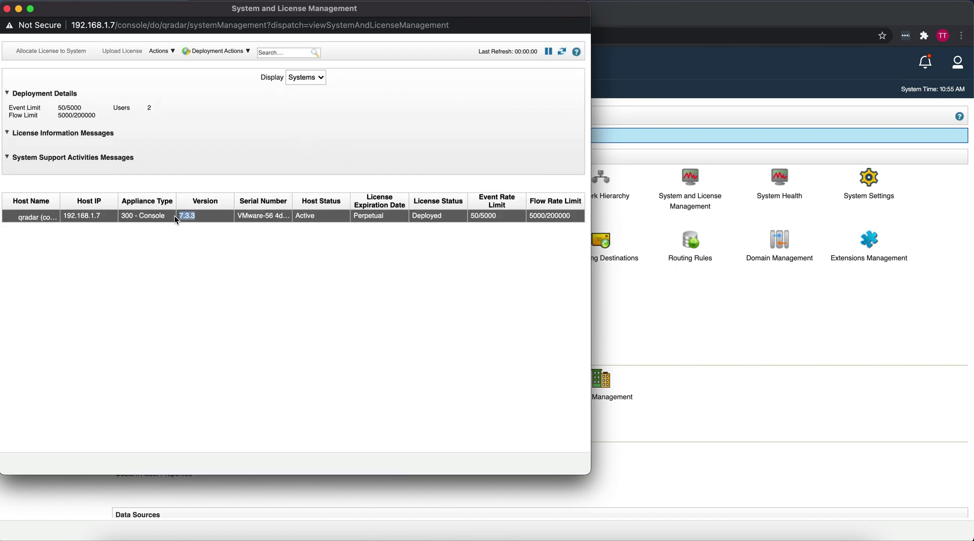
pyautogui.click(8, 9)
# Back in Fix Central, pick Installed Version 7.3.0 and platform Linux
pyautogui.click(262, 23)
pyautogui.click(125, 412)
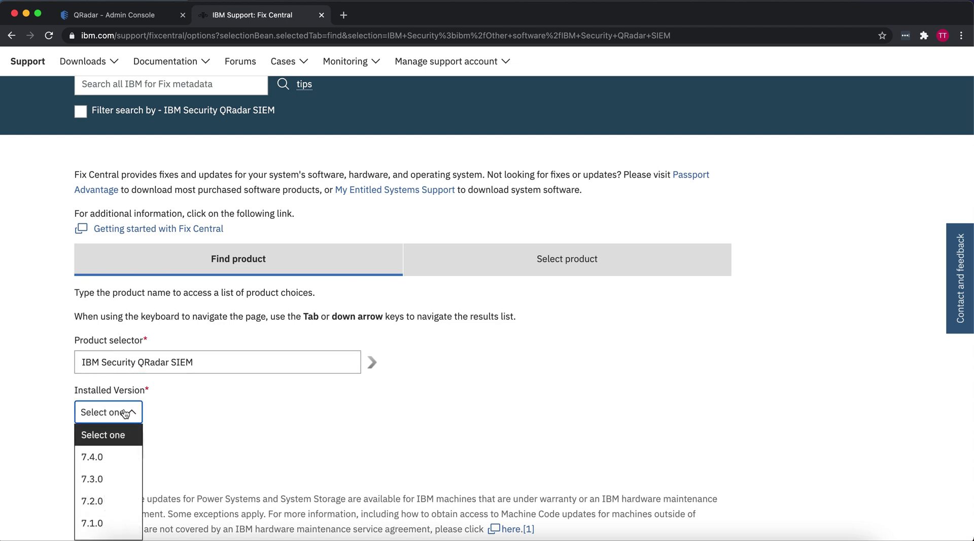
pyautogui.scroll(-2, 104, 502)
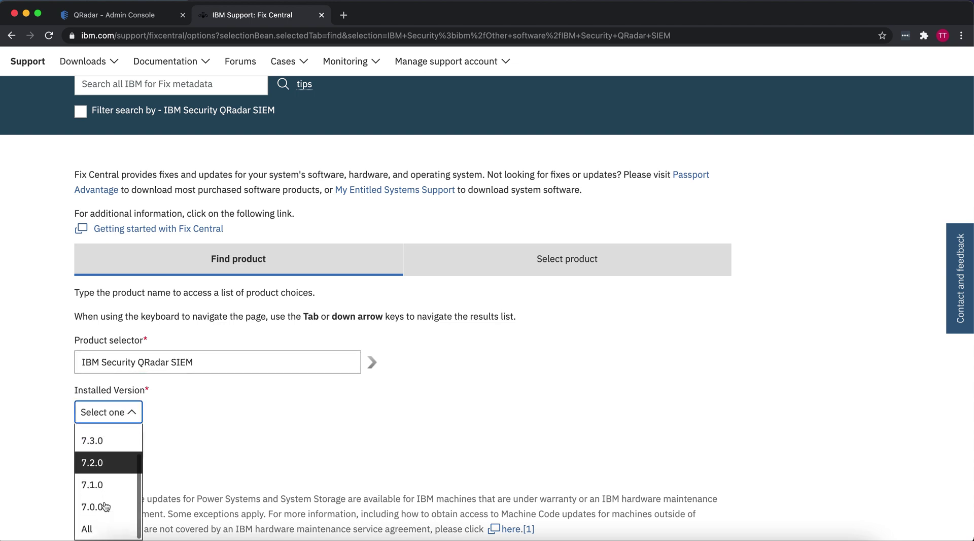
pyautogui.scroll(2, 105, 506)
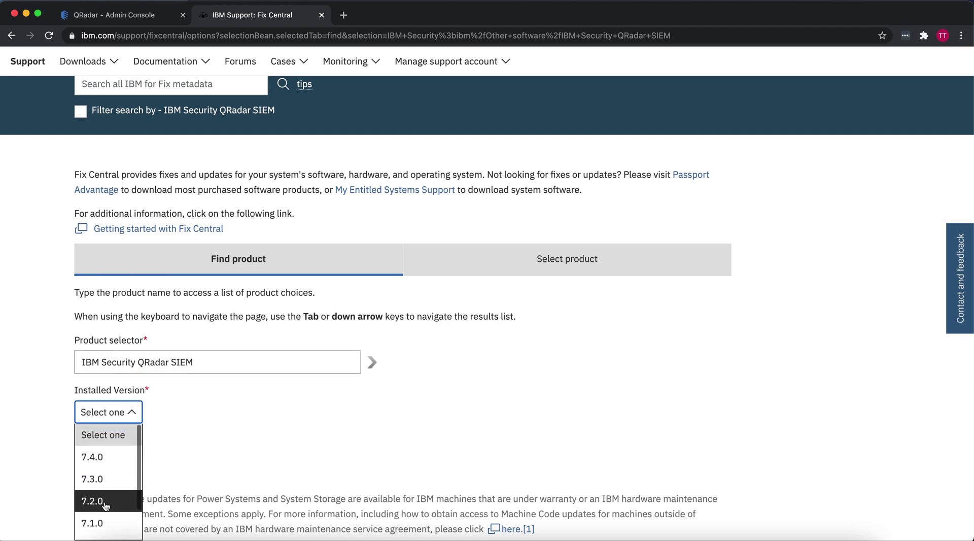
pyautogui.click(116, 479)
pyautogui.scroll(-1, 220, 437)
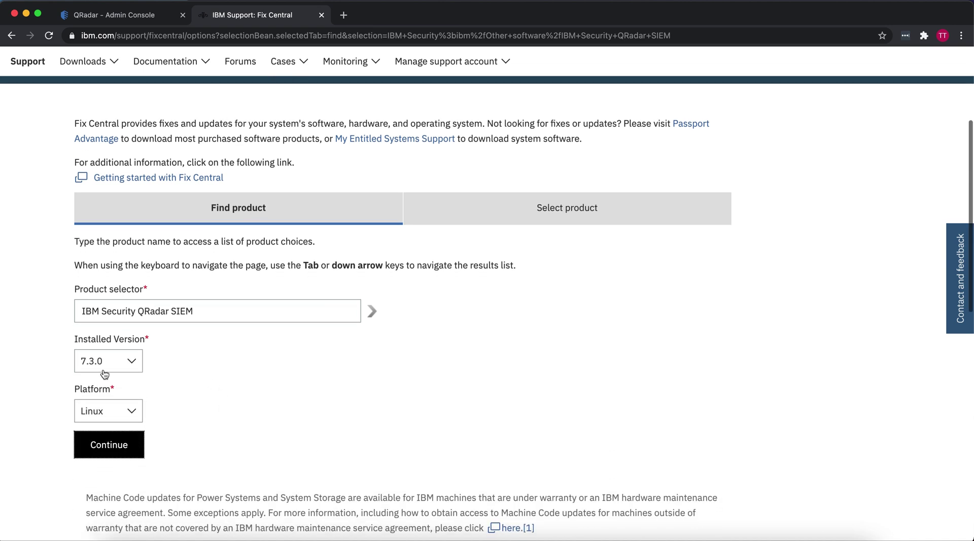
pyautogui.click(108, 410)
pyautogui.click(101, 454)
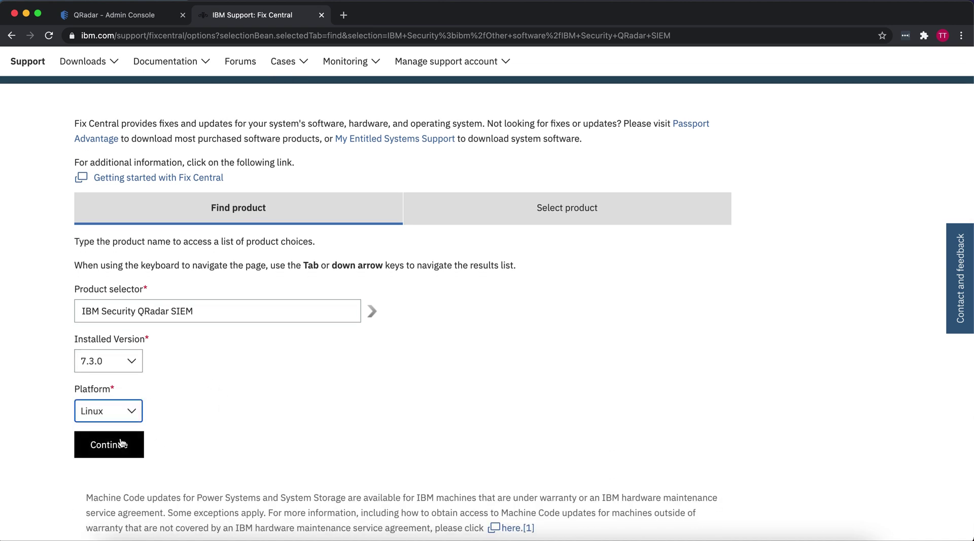
# Continue with Browse for fixes to list all QRadar SIEM 7.3.0 Linux fixes
pyautogui.click(122, 442)
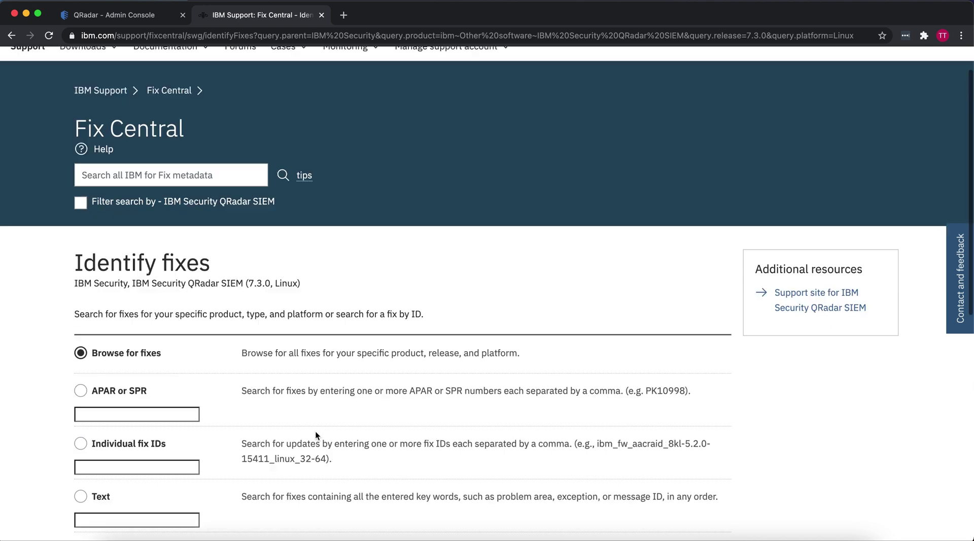
pyautogui.scroll(-3, 315, 431)
pyautogui.click(103, 433)
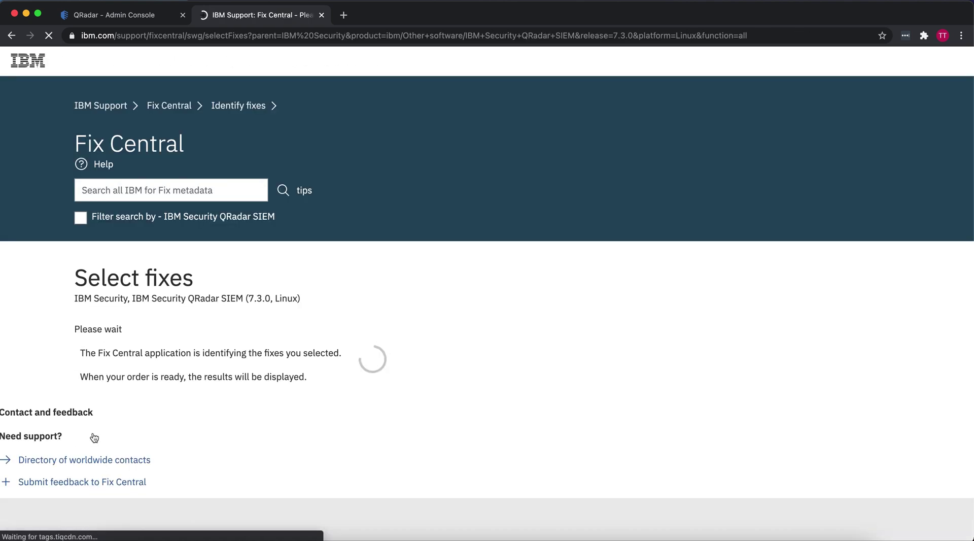
pyautogui.scroll(-1, 337, 388)
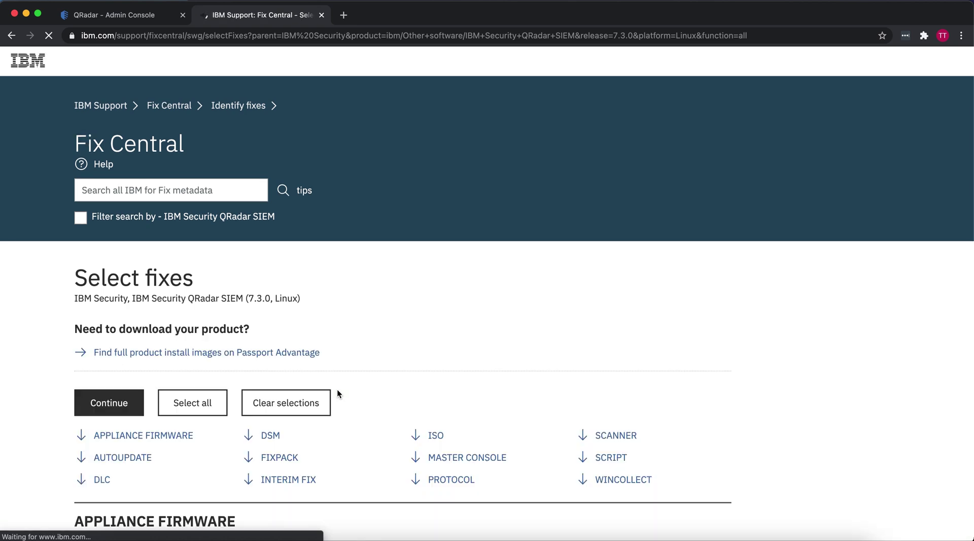
pyautogui.scroll(-5, 337, 388)
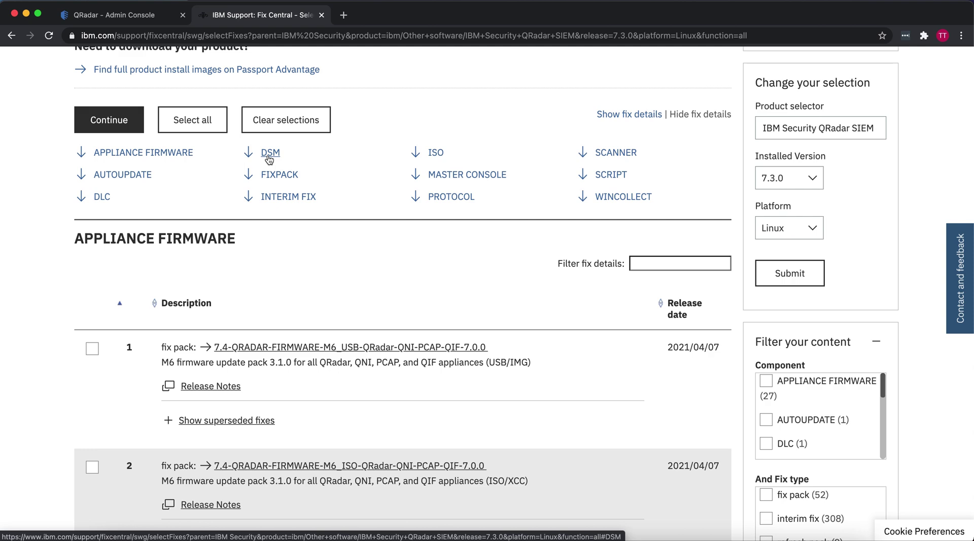
# Jump to the DSM fixes and search 'PFSEN' to find the Netgate pfSense rpm entry
pyautogui.click(269, 159)
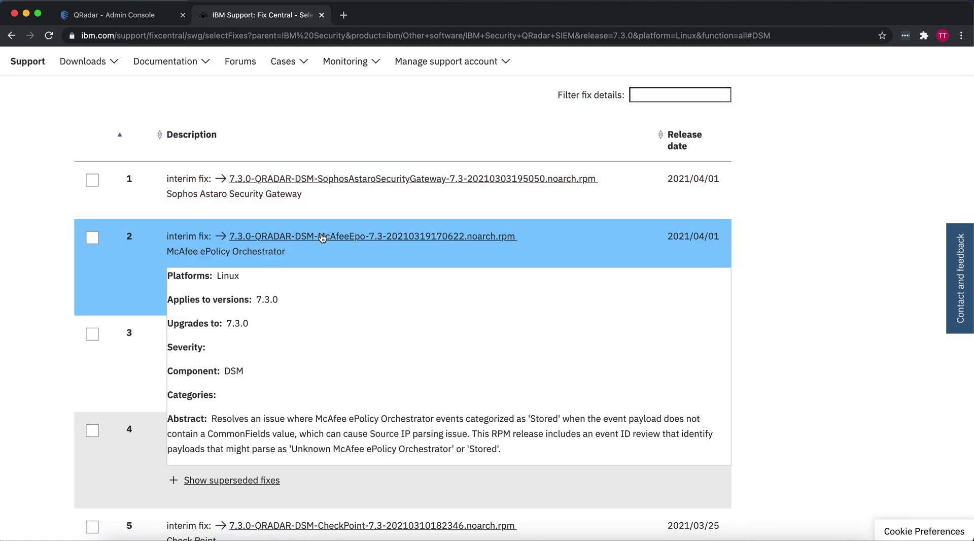
pyautogui.scroll(5, 322, 238)
pyautogui.scroll(2, 322, 238)
pyautogui.scroll(-6, 321, 233)
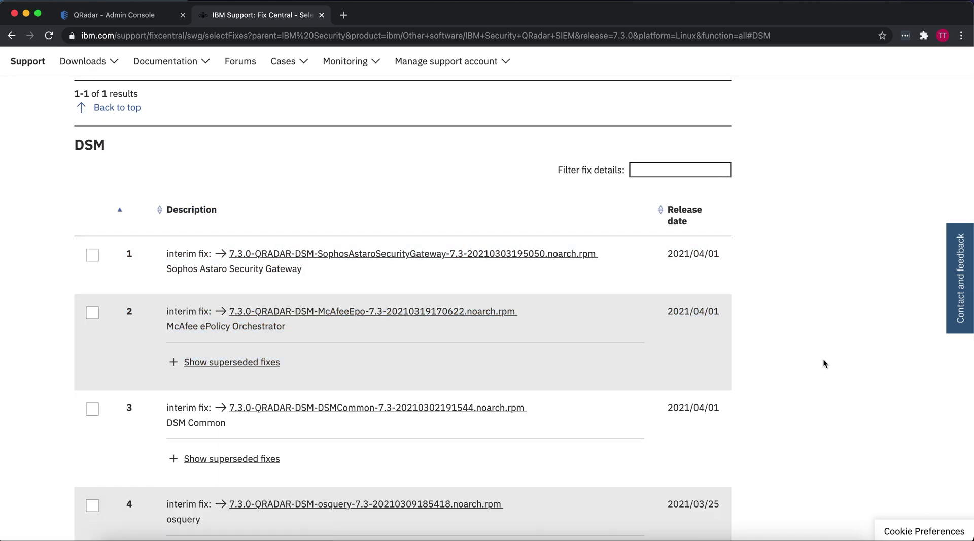
pyautogui.scroll(-2, 823, 359)
pyautogui.scroll(-12, 823, 360)
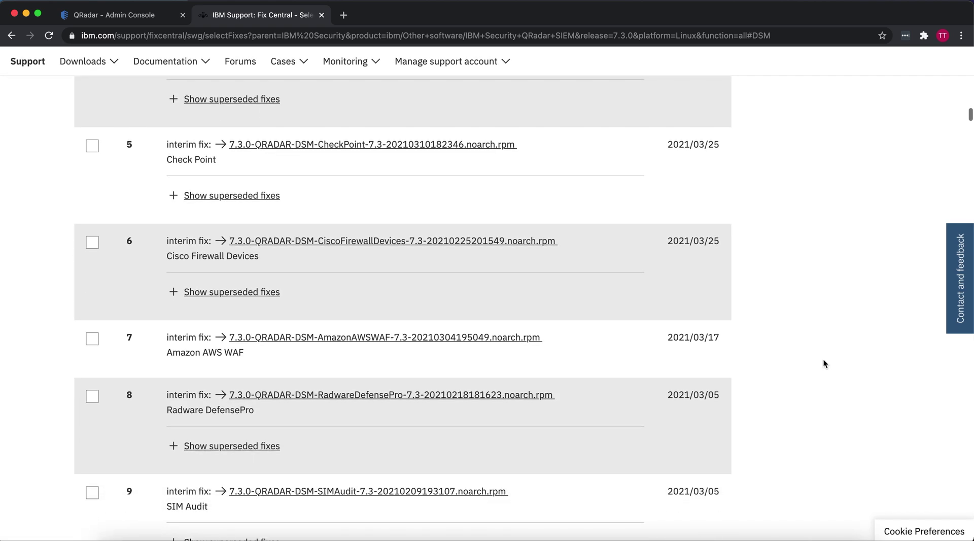
pyautogui.scroll(-5, 823, 359)
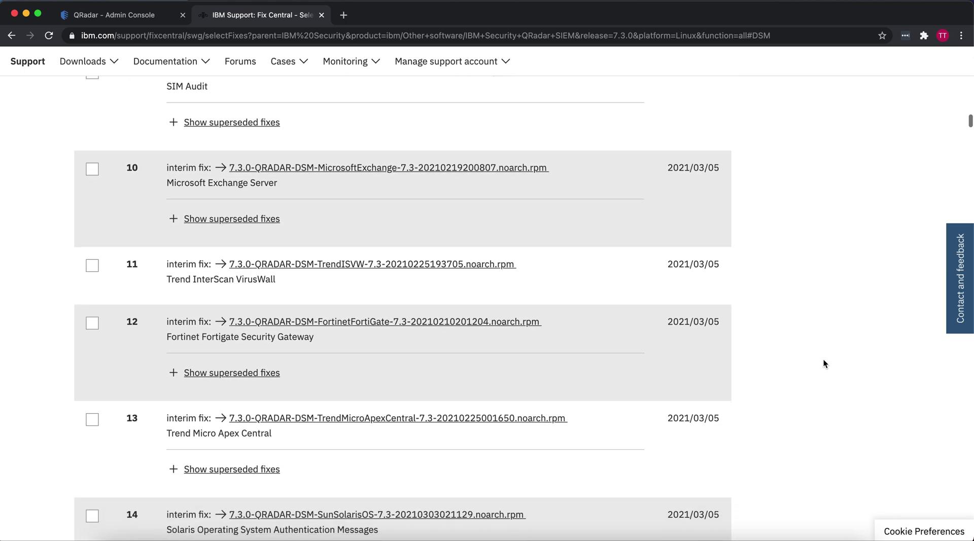
pyautogui.scroll(-7, 823, 359)
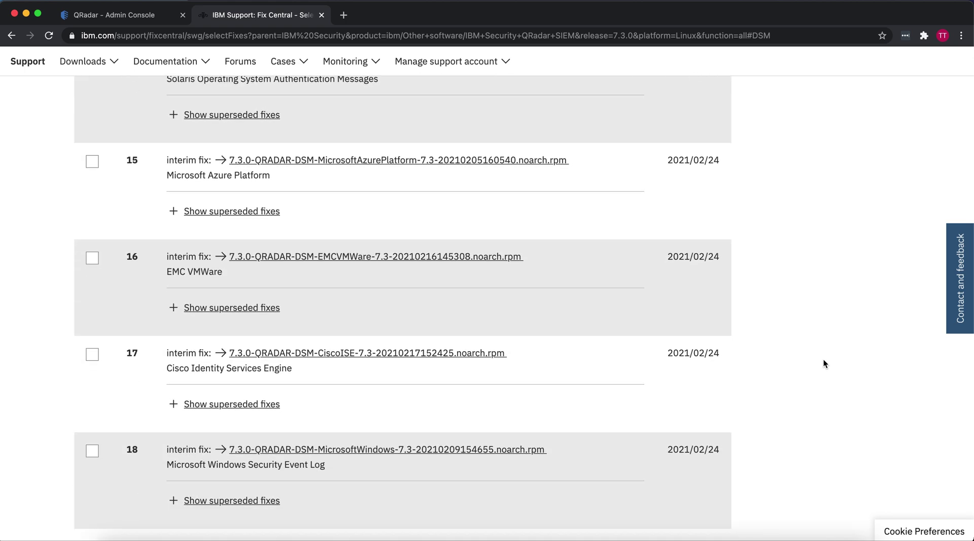
pyautogui.press('super+f')
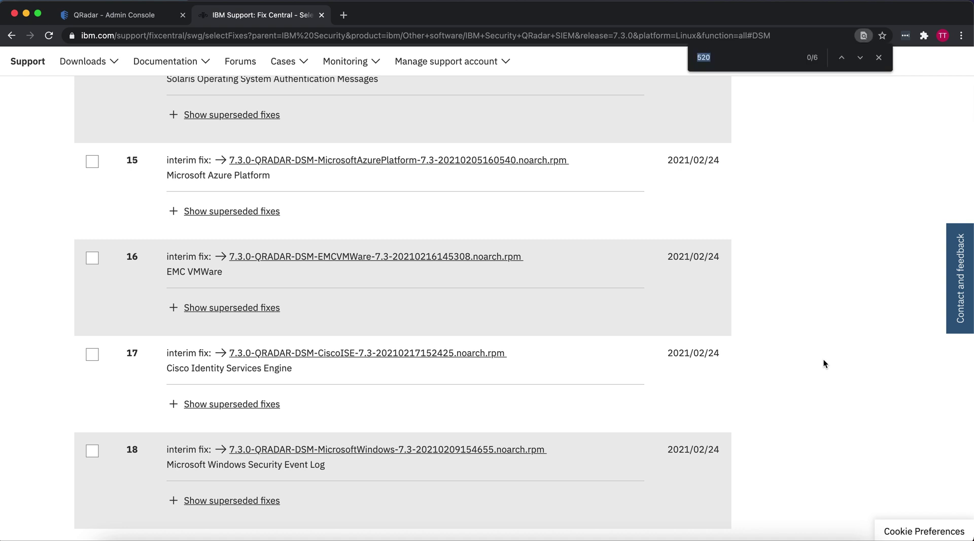
pyautogui.write('PFSEN')
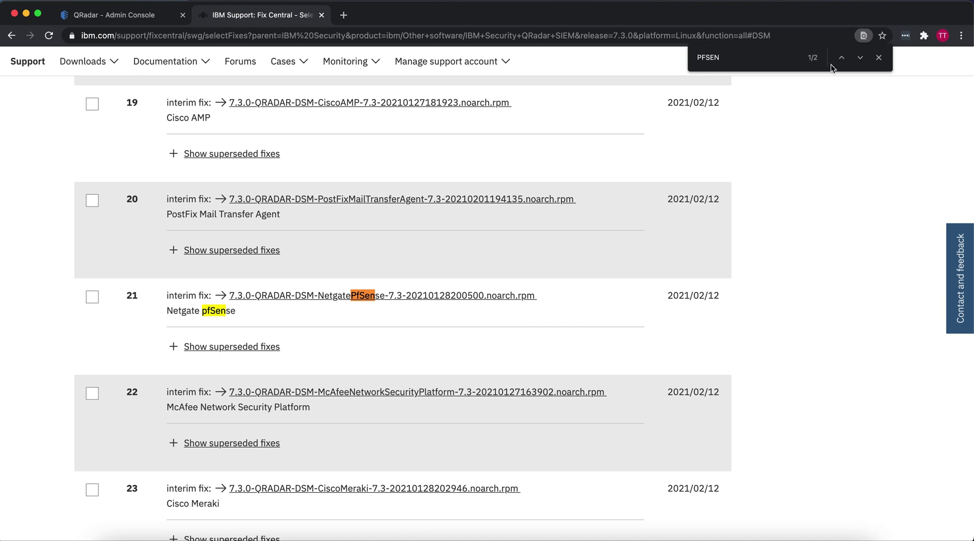
pyautogui.click(876, 60)
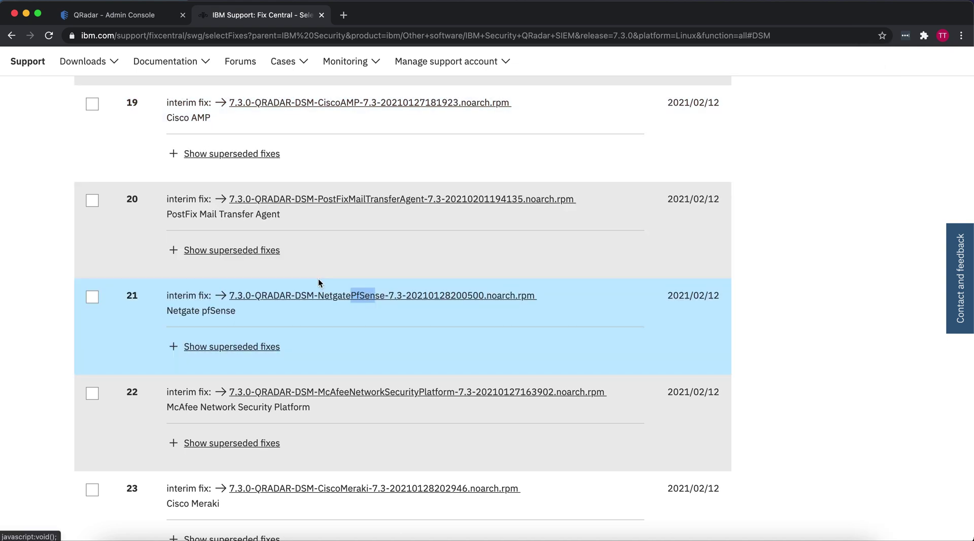
# Open the Netgate pfSense fix and sign in with the IBMid credentials
pyautogui.click(299, 298)
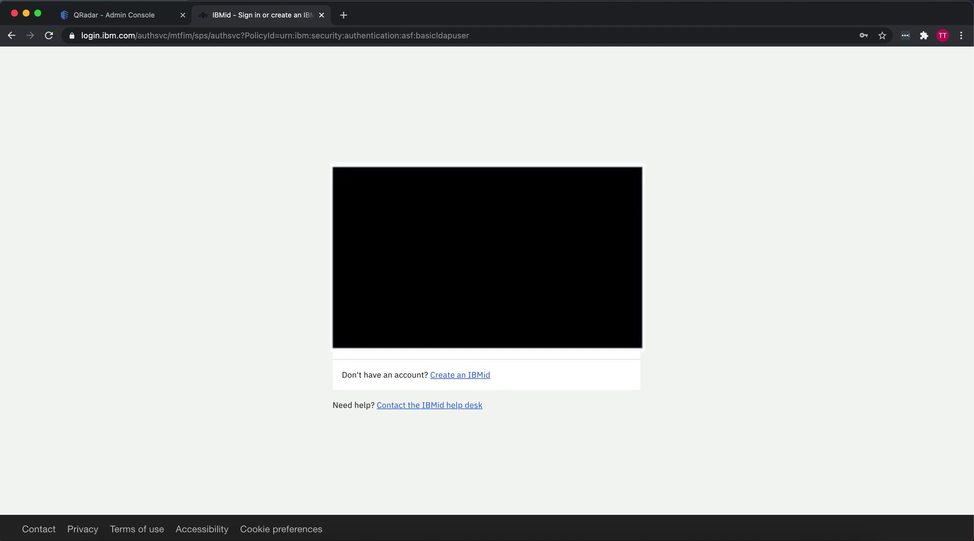
pyautogui.press('Return')
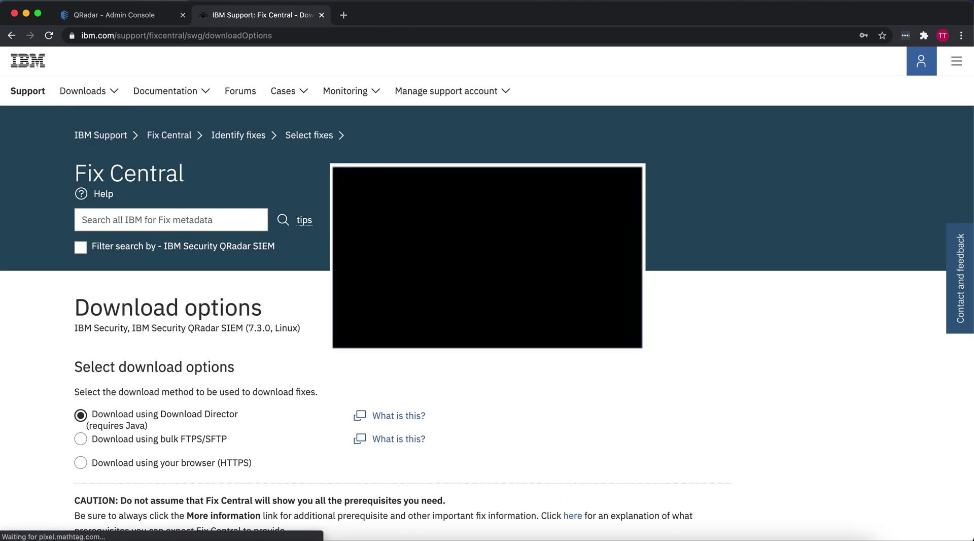
# Choose 'Download using your browser (HTTPS)' as the download method
pyautogui.scroll(-3, 103, 359)
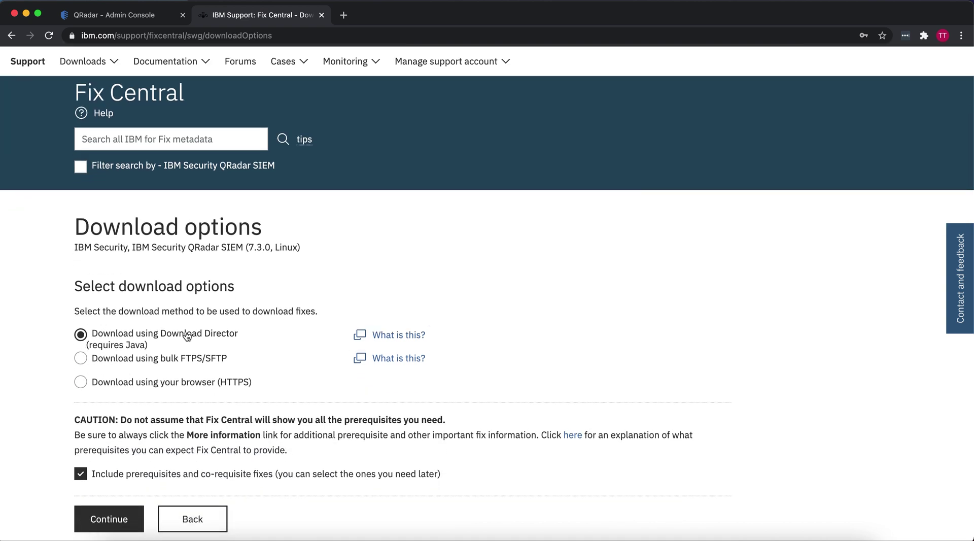
pyautogui.click(168, 387)
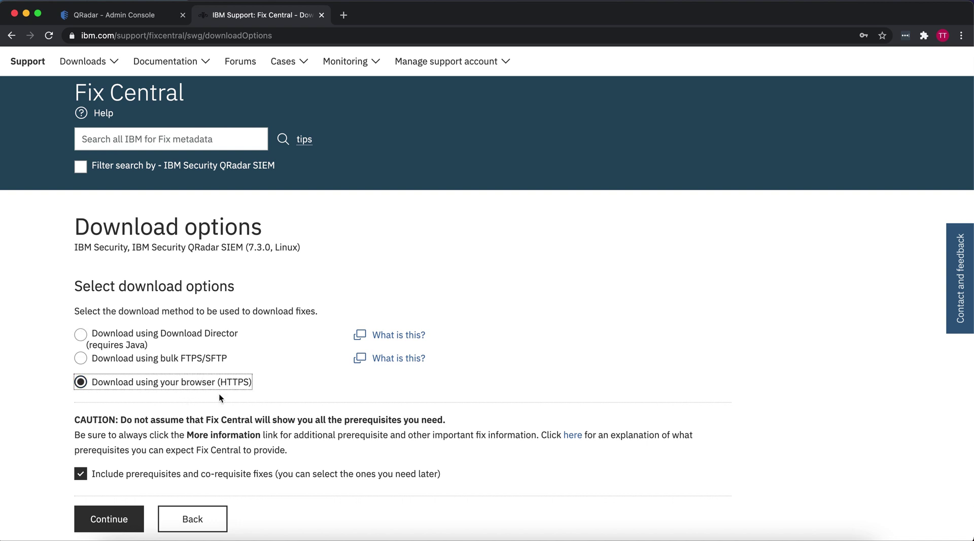
pyautogui.click(165, 364)
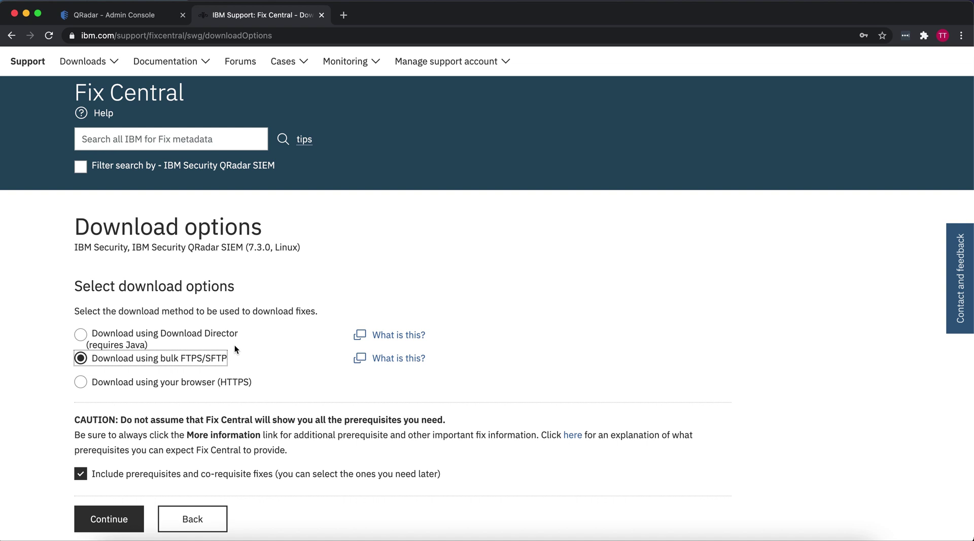
pyautogui.click(205, 382)
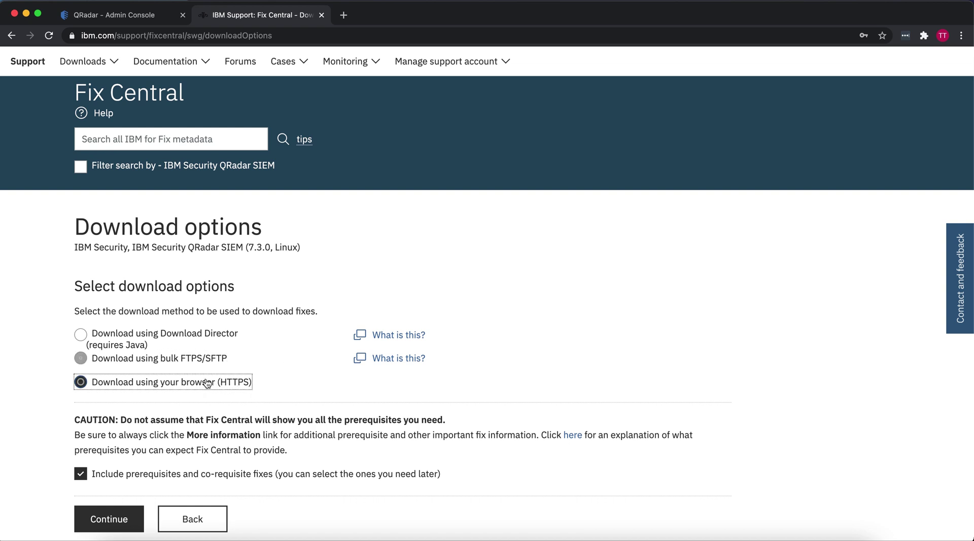
# Download DSM-NetgatePfSense-7.3-20210128200500.noarch.rpm and bring up the QRadar ssh Terminal session
pyautogui.click(134, 512)
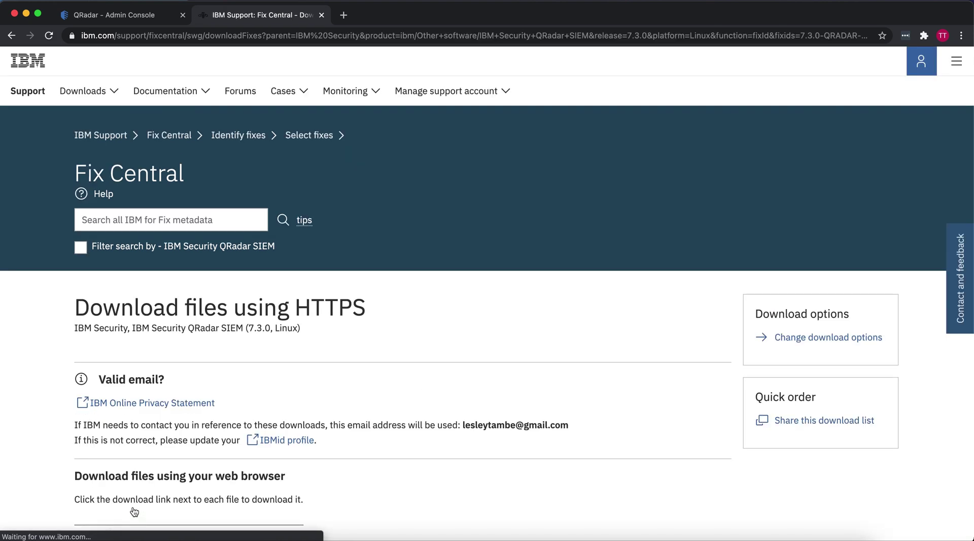
pyautogui.scroll(-3, 134, 511)
pyautogui.scroll(-3, 134, 511)
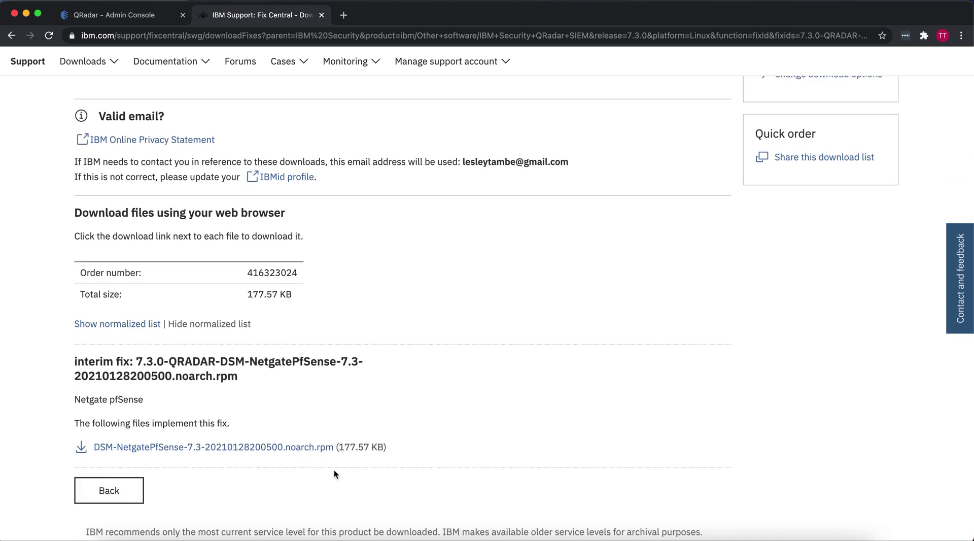
pyautogui.click(295, 450)
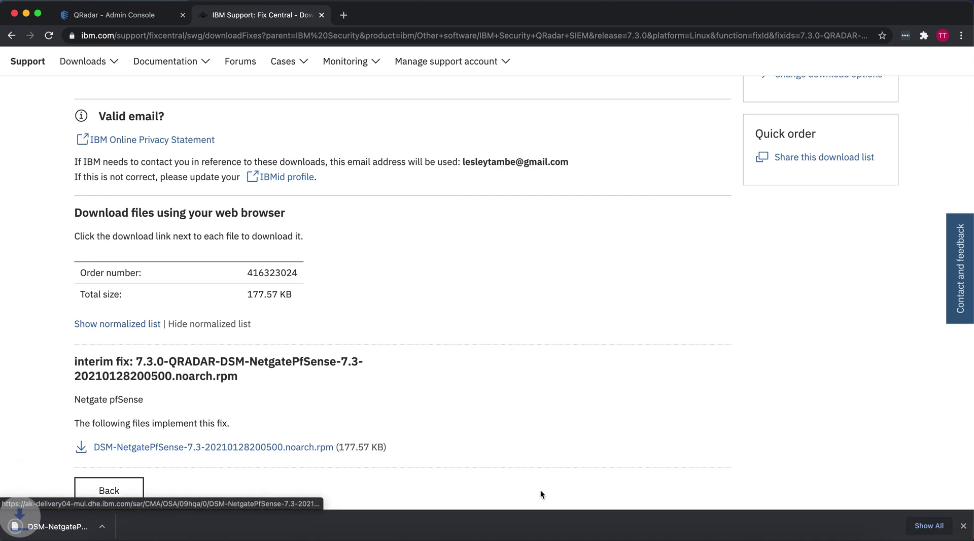
pyautogui.click(558, 531)
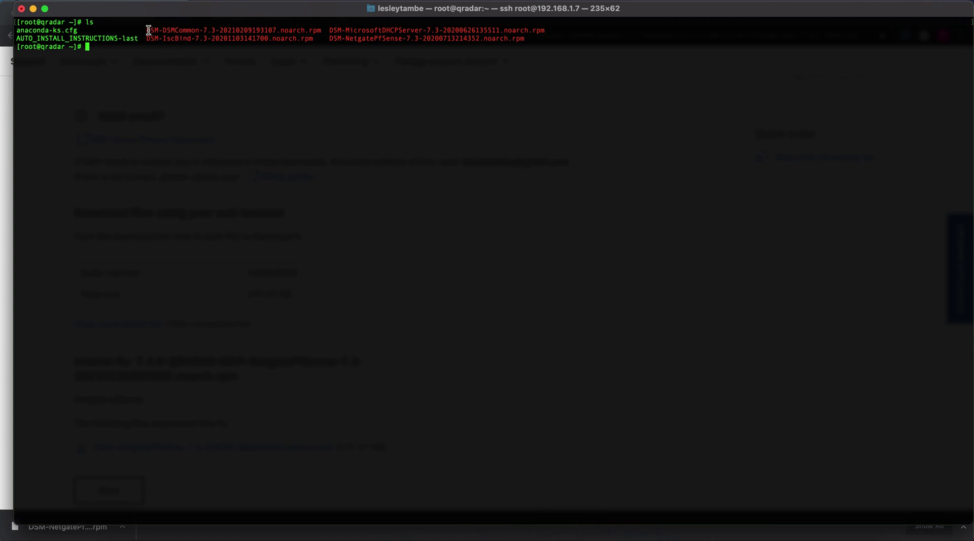
# Highlight the DSM-DSMCommon rpm name in the listing, then minimize Terminal to show Fix Central
pyautogui.moveTo(148, 30); pyautogui.dragTo(322, 23)
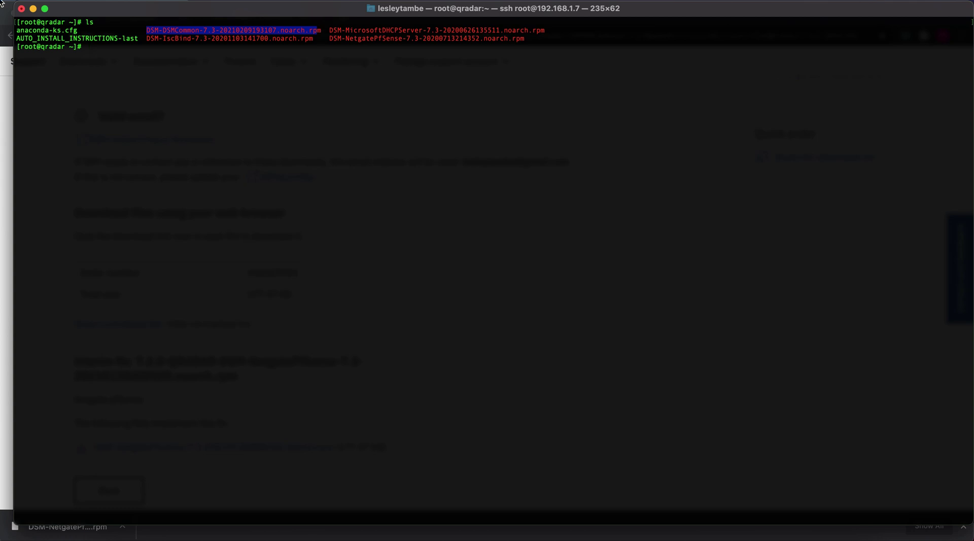
pyautogui.click(33, 9)
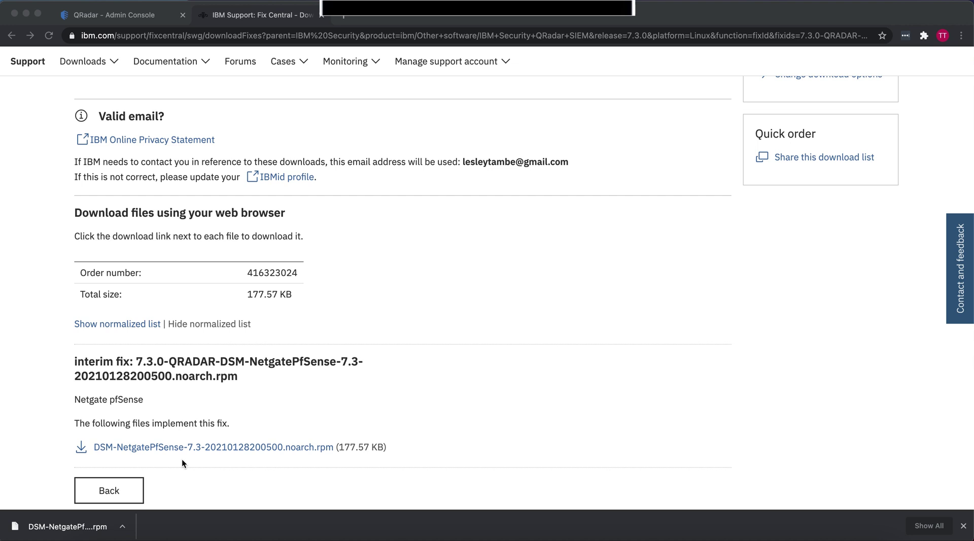
pyautogui.click(541, 530)
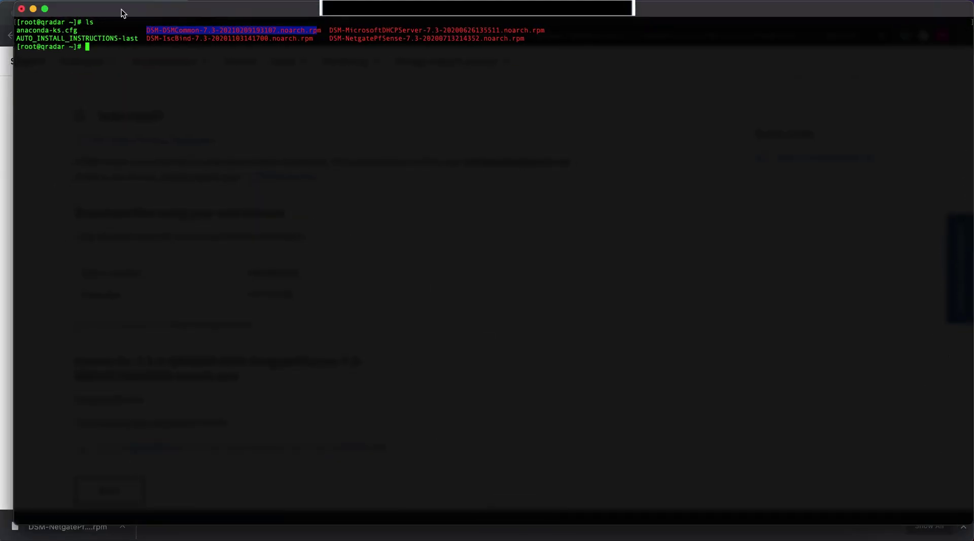
pyautogui.click(33, 8)
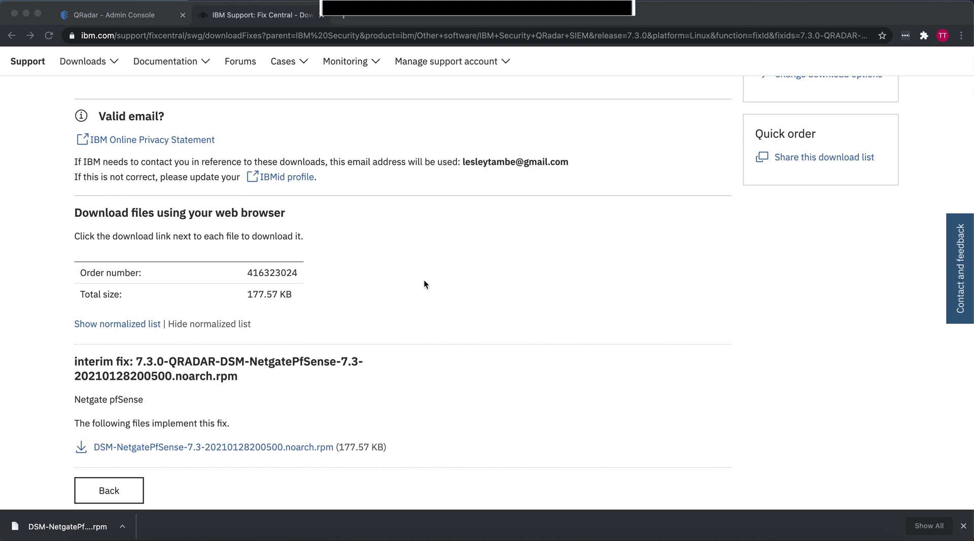
pyautogui.scroll(5, 354, 251)
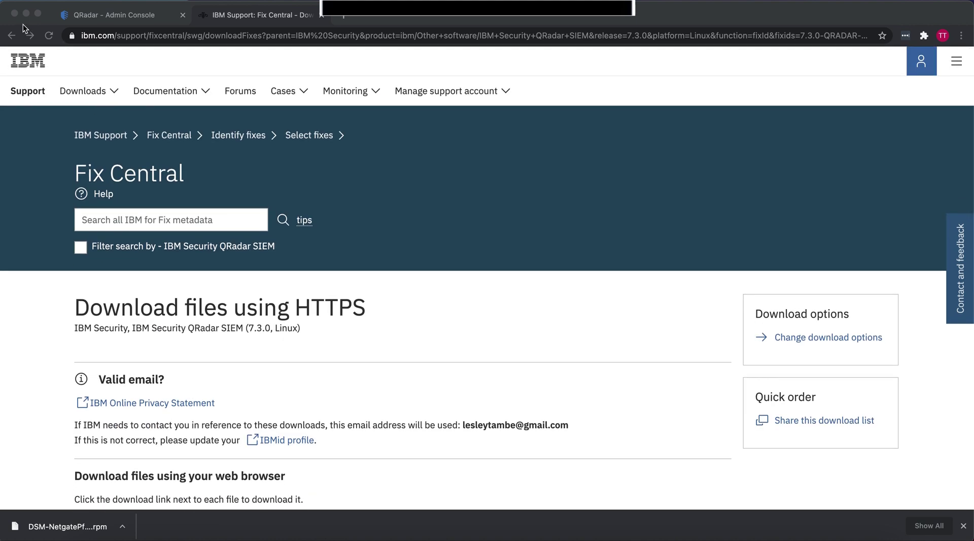
# Go back through Fix Central pages to the list of QRadar fixes
pyautogui.click(11, 36)
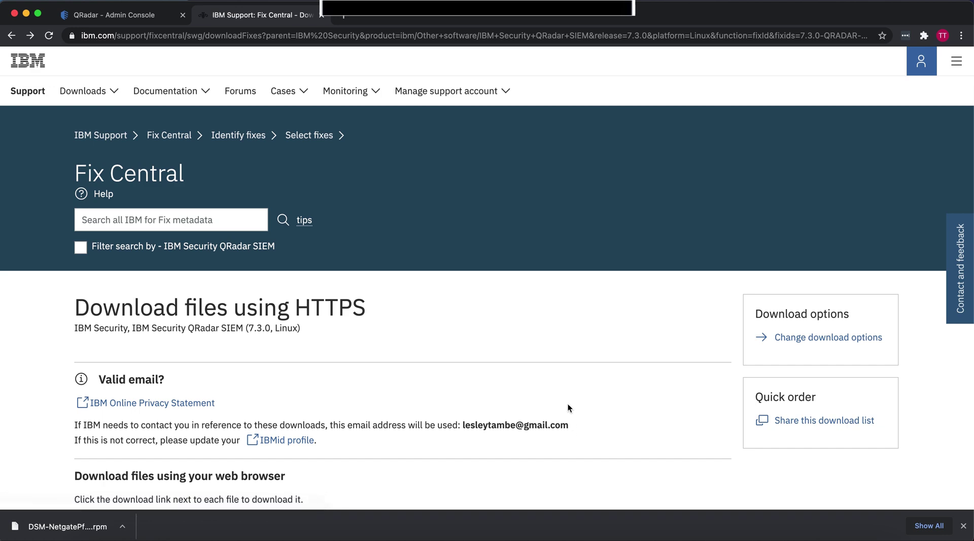
pyautogui.scroll(-3, 565, 402)
pyautogui.scroll(-5, 566, 405)
pyautogui.click(11, 37)
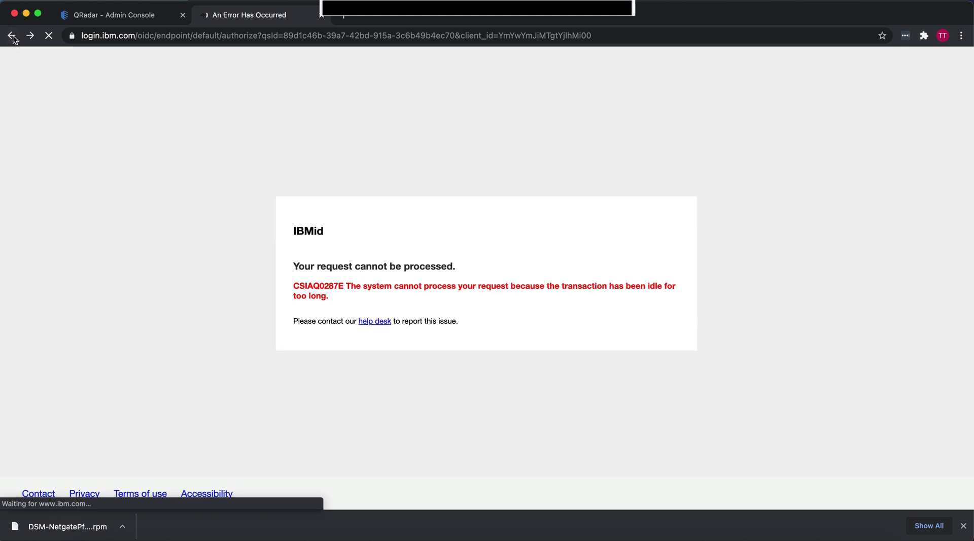
pyautogui.click(11, 37)
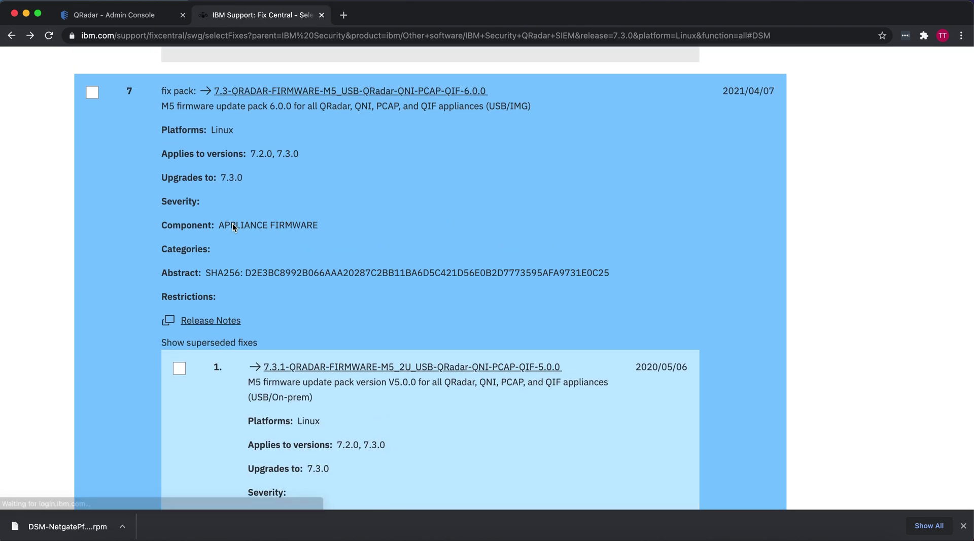
# Find 'dsm c' on the page and order the 7.3.0-QRADAR-DSM-DSMCommon interim fix
pyautogui.press('super+f')
pyautogui.write('ds')
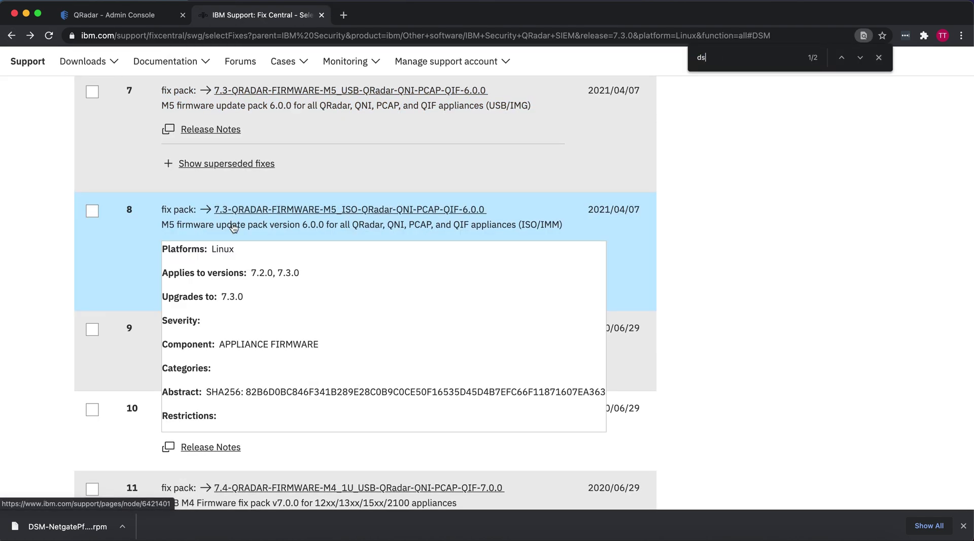
pyautogui.write('m')
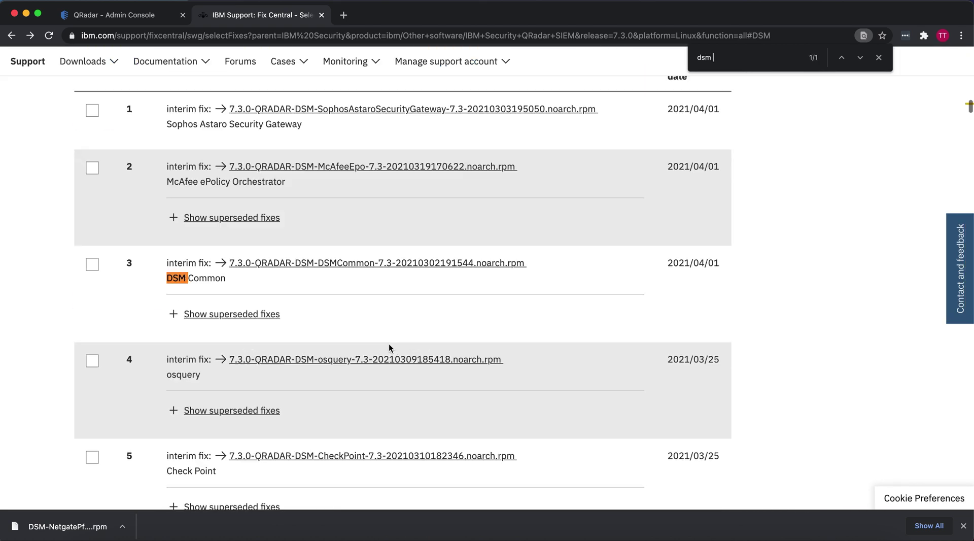
pyautogui.write(' c')
pyautogui.click(391, 297)
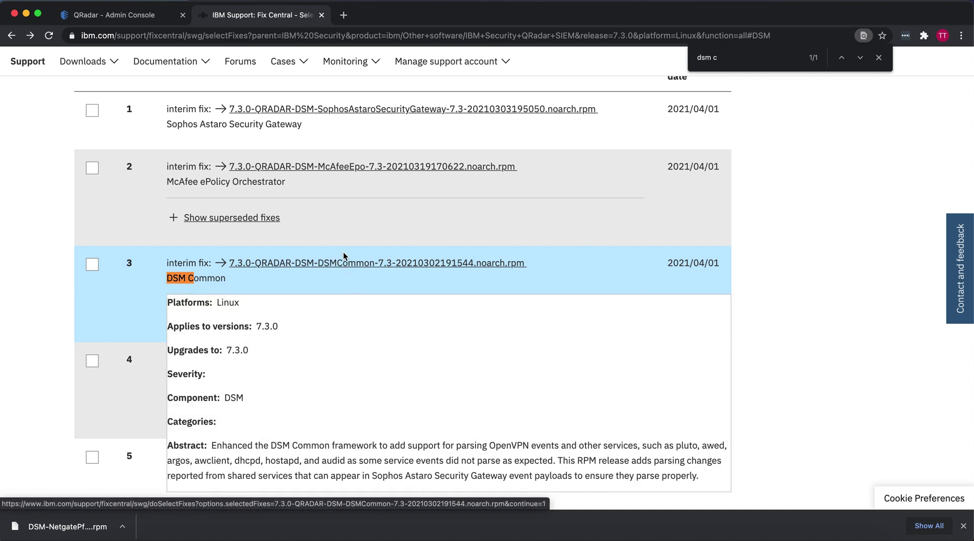
pyautogui.moveTo(351, 264)
pyautogui.click(351, 263)
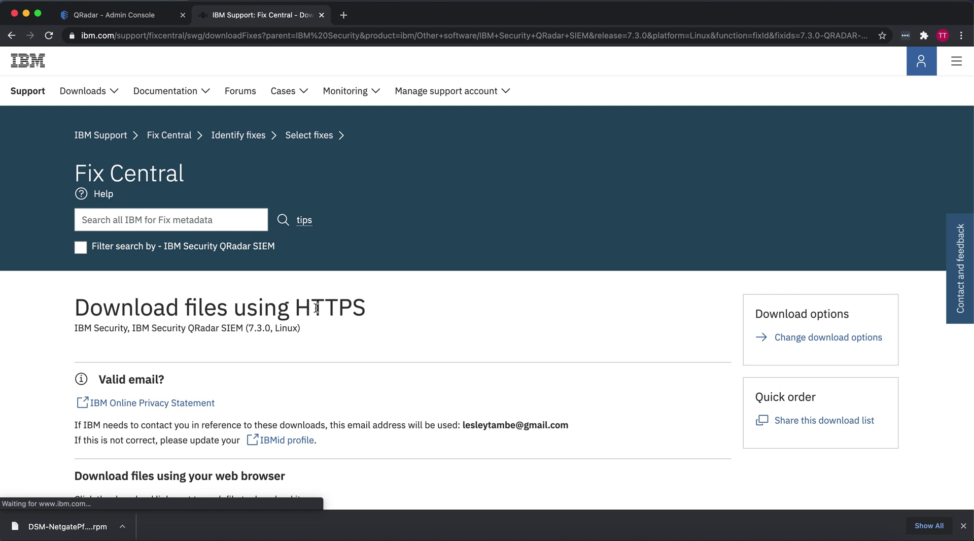
# Switch to the QRadar - Admin Console browser tab
pyautogui.click(151, 16)
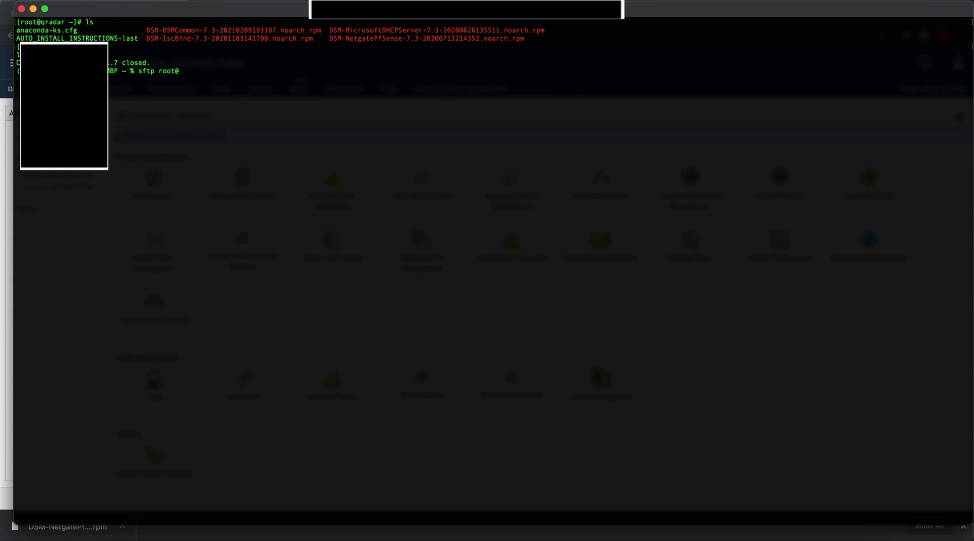
pyautogui.write('192.168.1.7')
pyautogui.press('Return')
pyautogui.moveTo(758, 532)
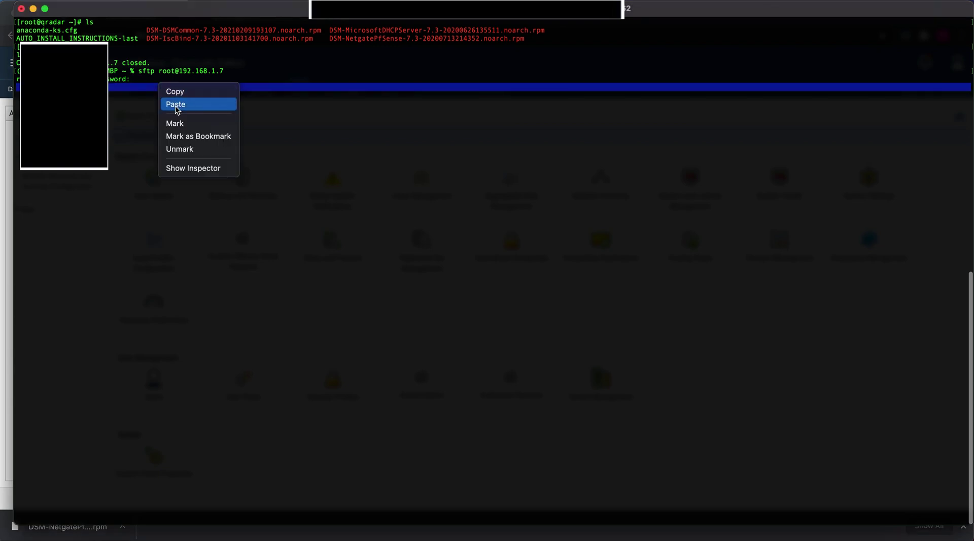
pyautogui.click(175, 104)
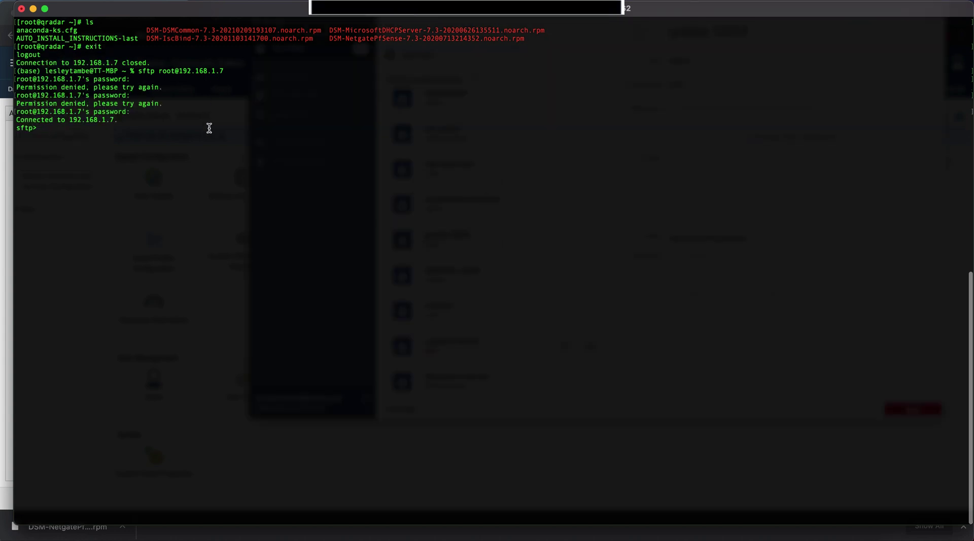
# Enter the put command at the sftp> prompt, fixing the typing mistakes
pyautogui.write('put')
pyautogui.press('BackSpace')
pyautogui.press('BackSpace')
pyautogui.press('BackSpace')
pyautogui.press('BackSpace')
pyautogui.write('put')
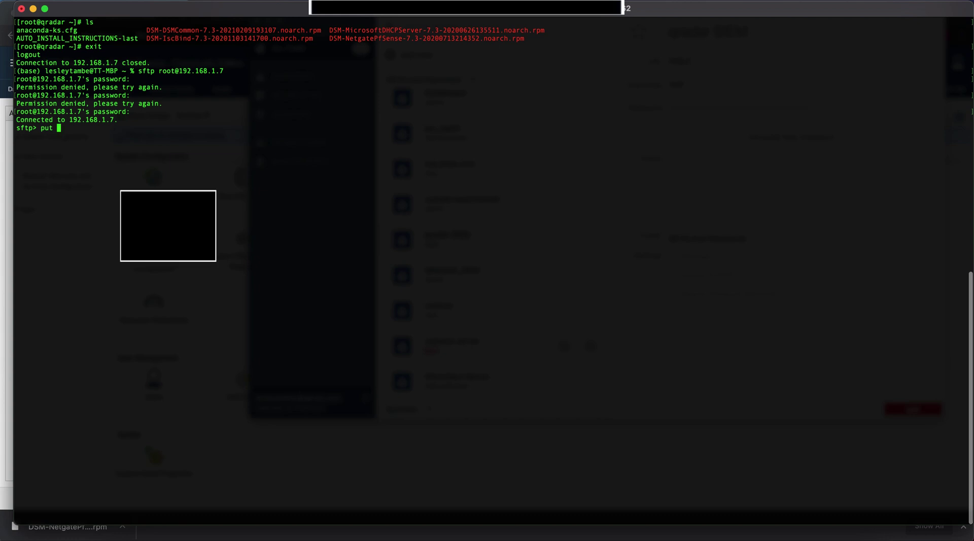
pyautogui.press('BackSpace')
pyautogui.press('BackSpace')
pyautogui.press('BackSpace')
pyautogui.write('ut')
# Drag the NetgatePfSense rpm from Downloads into Terminal to add its path after put
pyautogui.click(113, 533)
pyautogui.click(156, 145)
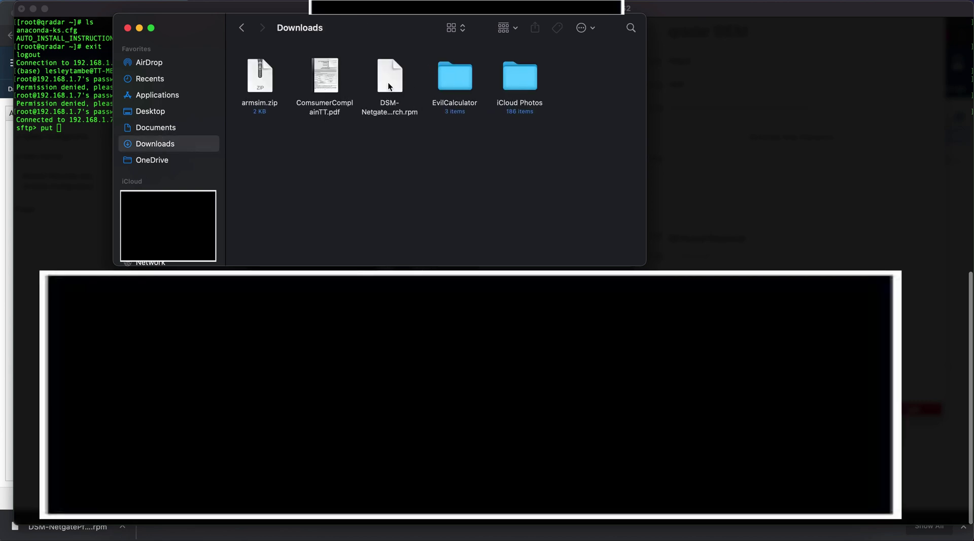
pyautogui.moveTo(369, 27); pyautogui.dragTo(690, 178)
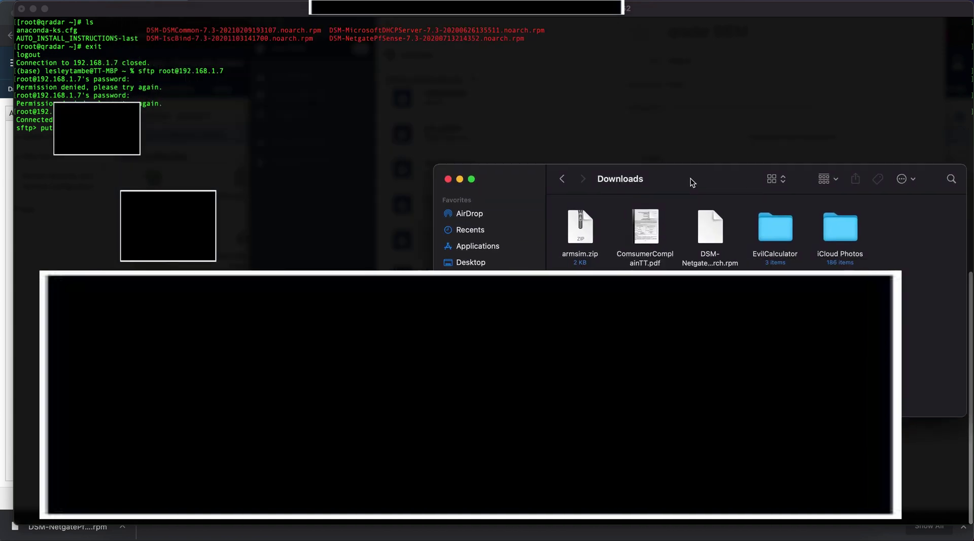
pyautogui.click(711, 242)
pyautogui.moveTo(712, 242); pyautogui.dragTo(227, 165)
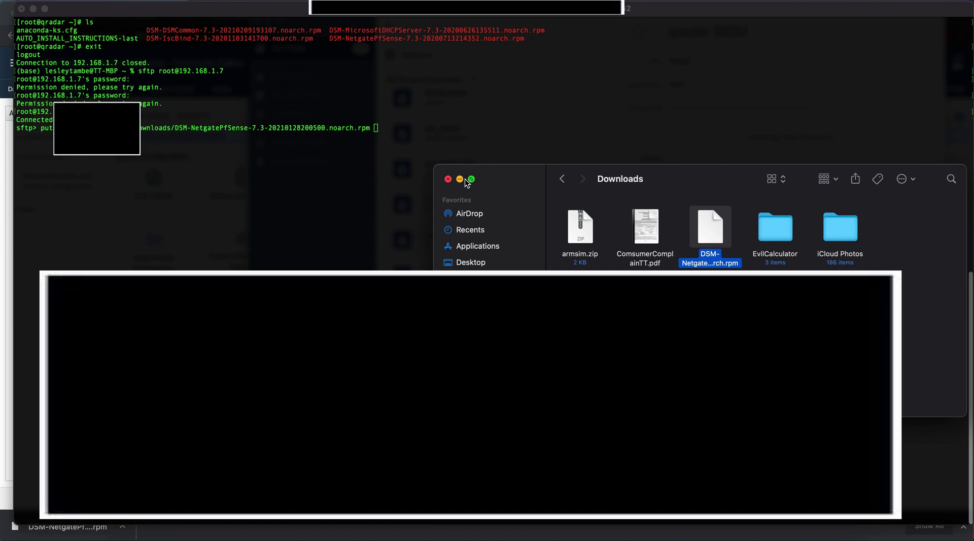
# Upload DSM-NetgatePfSense-7.3-20210128200500.noarch.rpm to the QRadar host, then exit sftp
pyautogui.click(371, 252)
pyautogui.press('BackSpace')
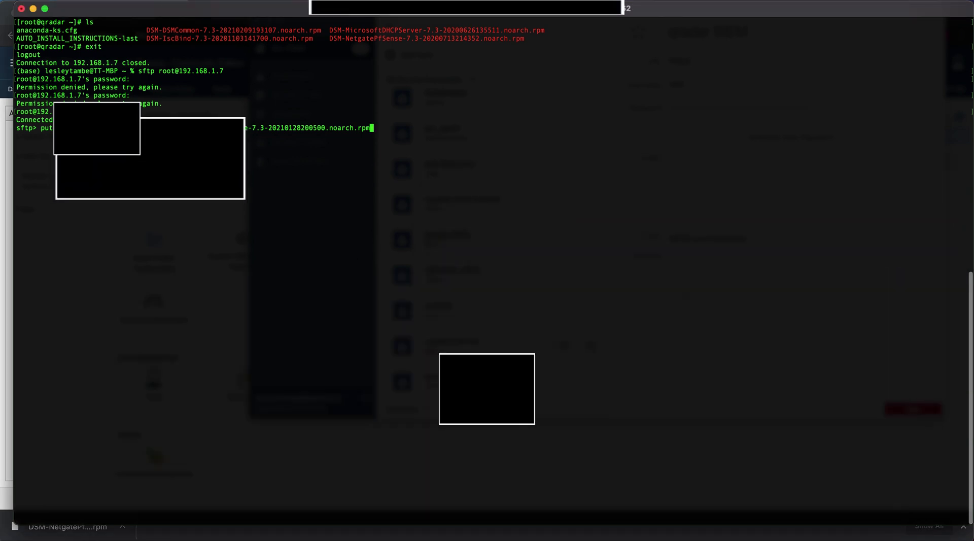
pyautogui.press('Return')
pyautogui.write('exit')
pyautogui.press('Return')
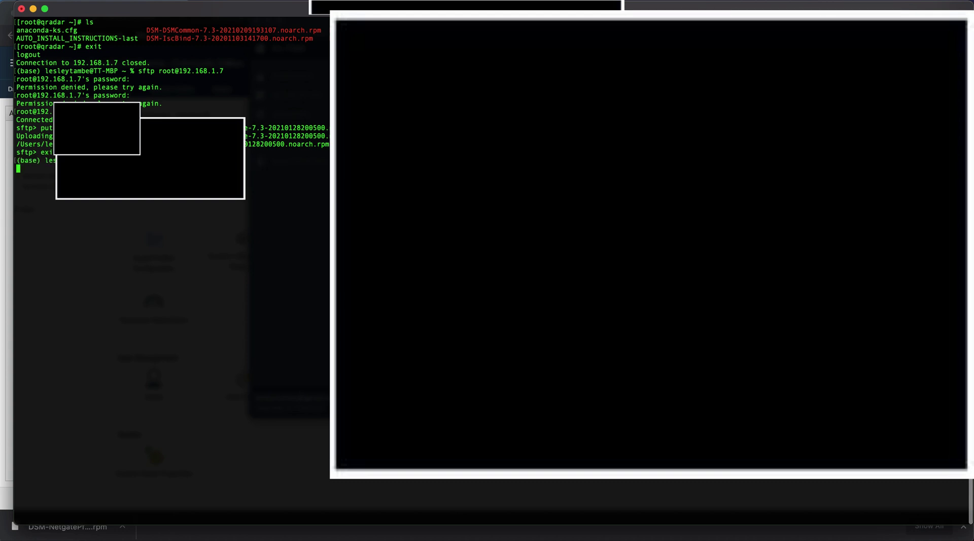
pyautogui.press('Return')
pyautogui.moveTo(730, 537)
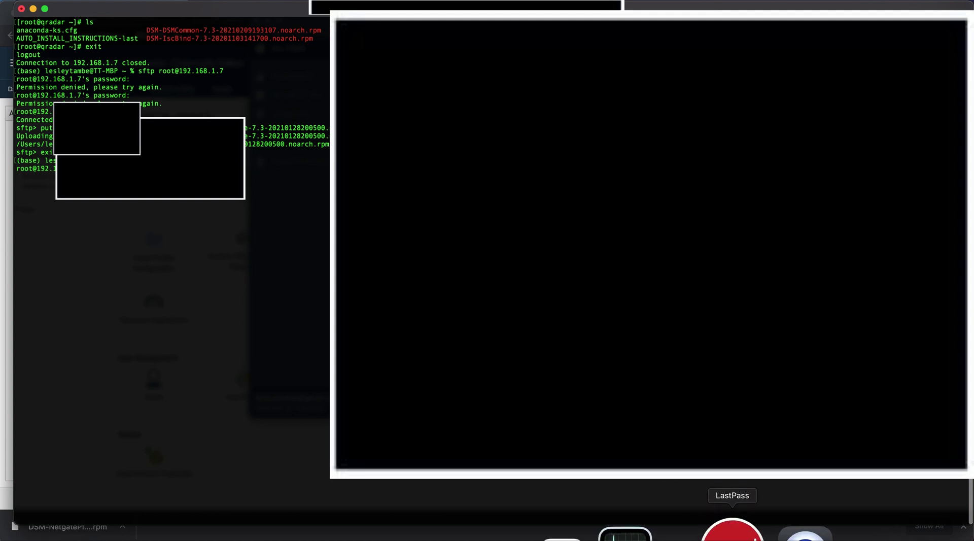
pyautogui.click(732, 533)
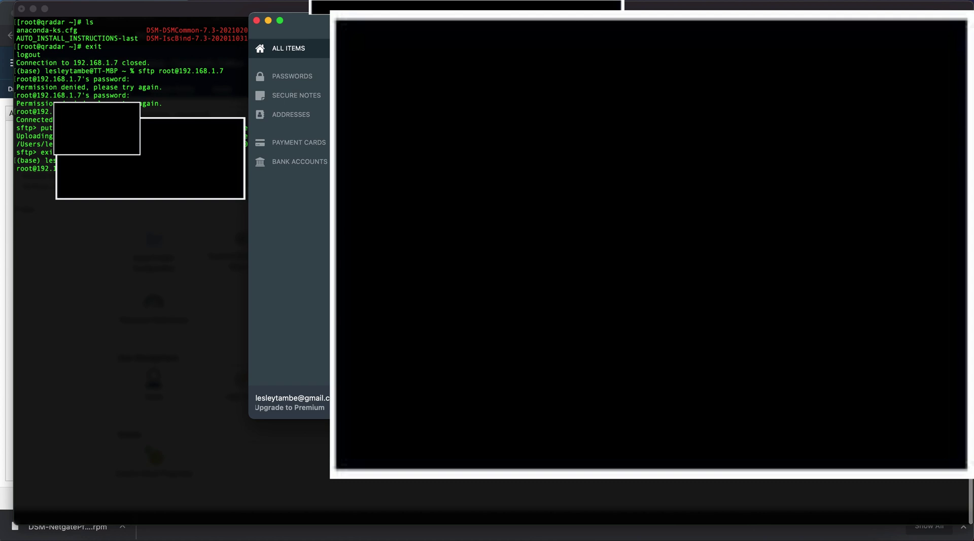
pyautogui.click(267, 21)
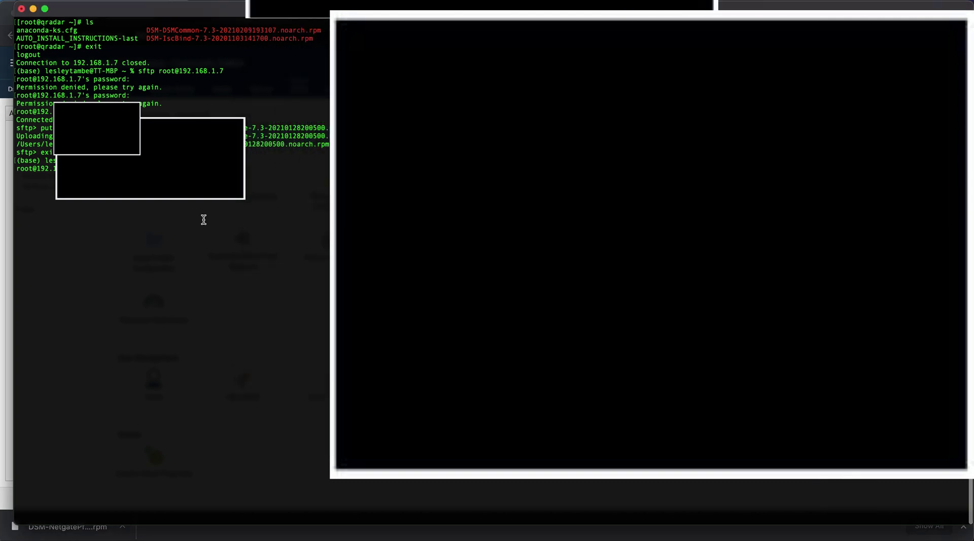
pyautogui.press('Return')
# Clear the screen and list the home folder to confirm the uploaded RPM
pyautogui.write('clear')
pyautogui.press('Return')
pyautogui.write('ls')
pyautogui.press('Return')
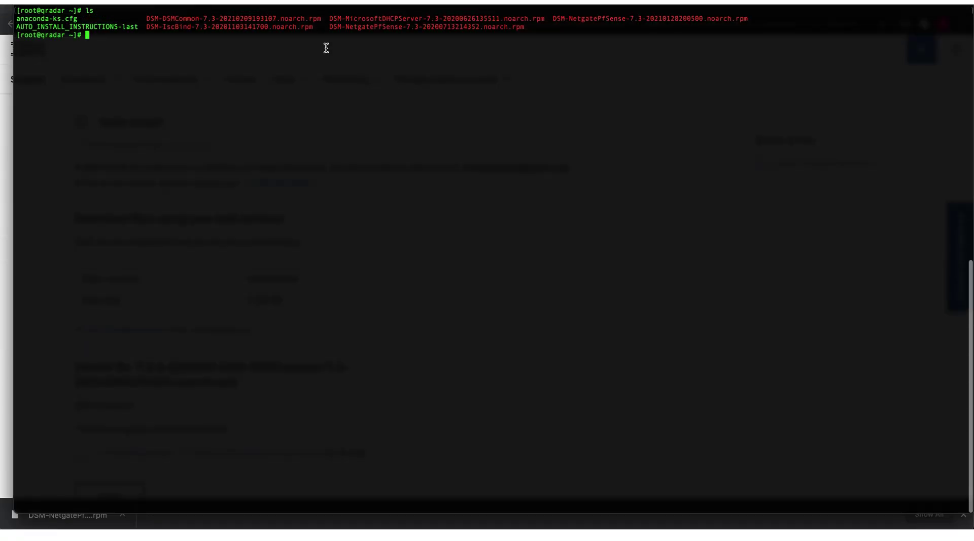
# Run yum -y install DSM-DSMCommon-7.3-20210209193107.noarch.rpm using the file name copied from ls
pyautogui.write('yum ')
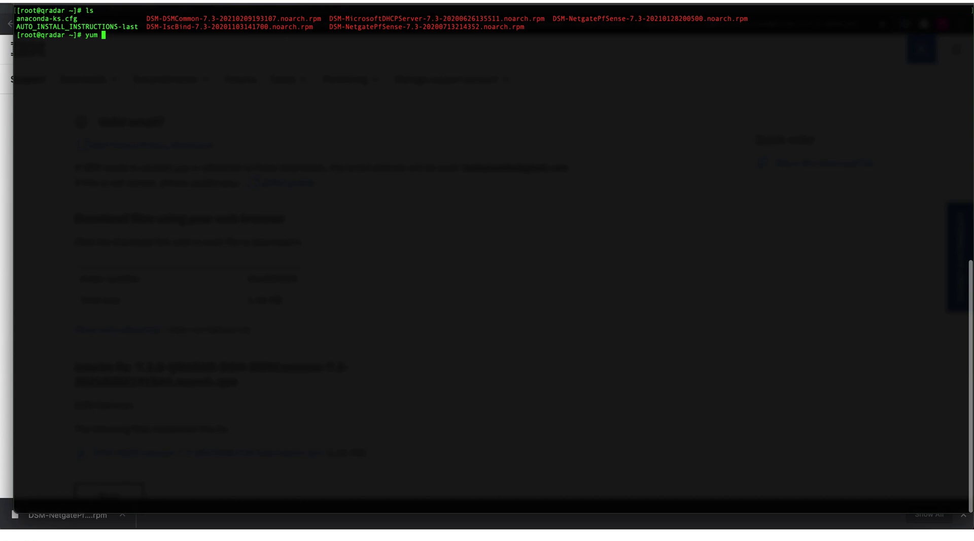
pyautogui.write('-y install')
pyautogui.moveTo(552, 19); pyautogui.dragTo(752, 17)
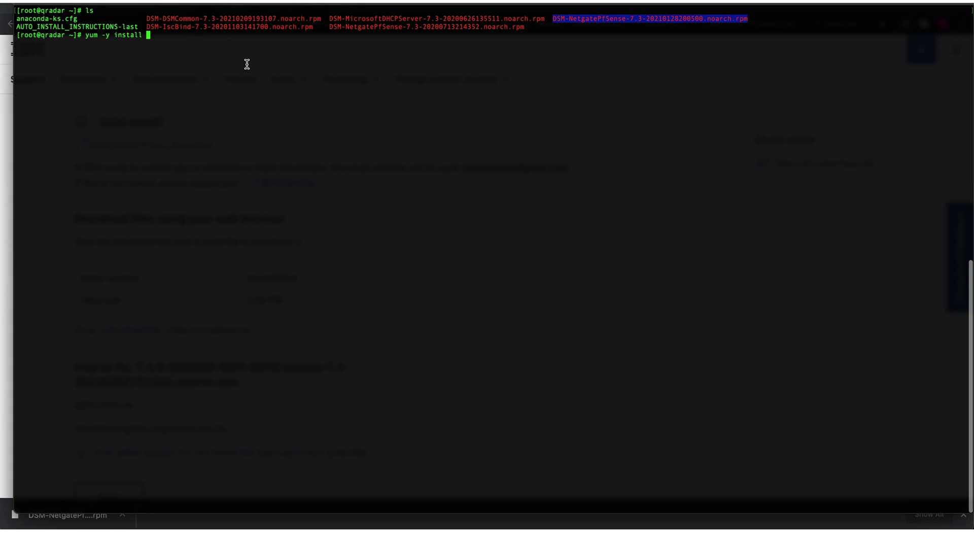
pyautogui.moveTo(147, 18); pyautogui.dragTo(320, 19)
pyautogui.press('super+c')
pyautogui.click(200, 39)
pyautogui.press('super+v')
pyautogui.press('Return')
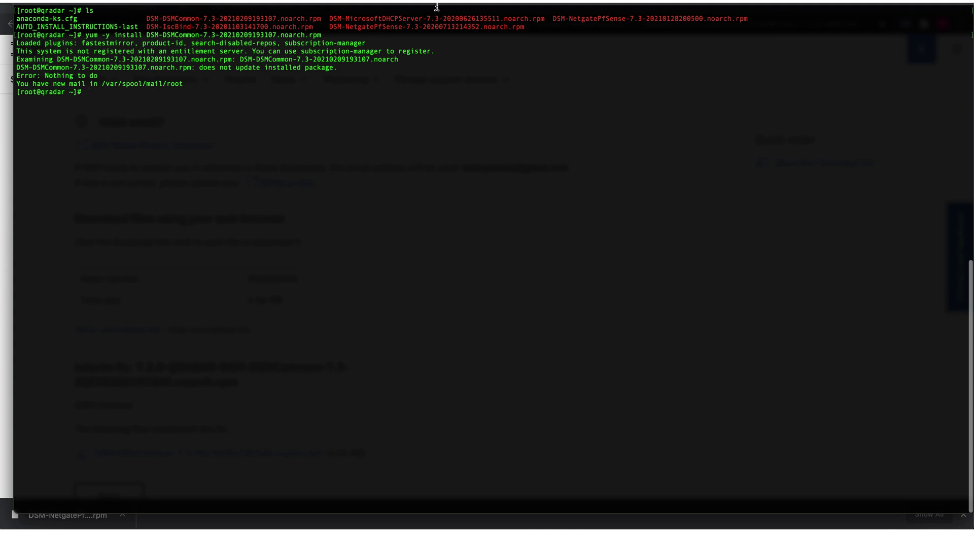
pyautogui.moveTo(551, 18); pyautogui.dragTo(754, 19)
pyautogui.press('super+c')
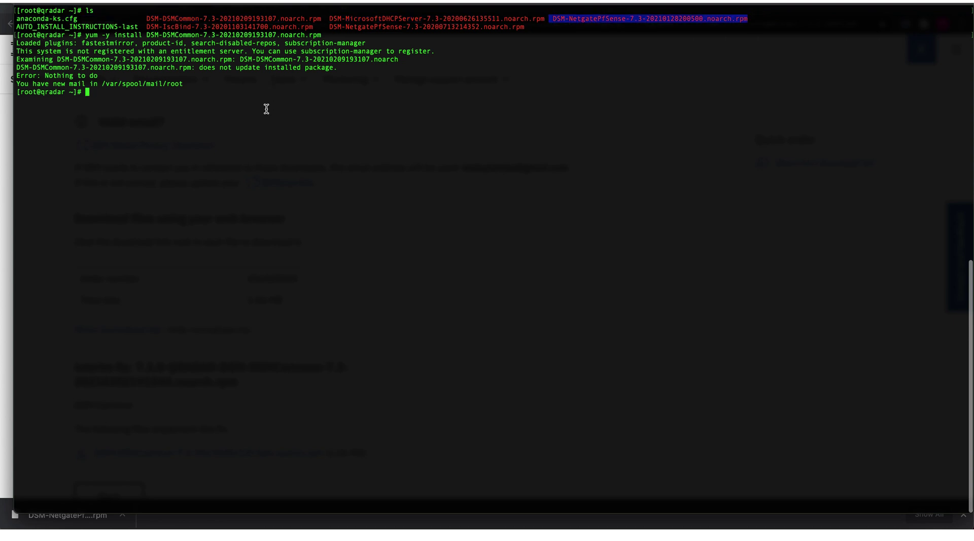
# Run yum -y install DSM-NetgatePfSense-7.3-20210128200500.noarch.rpm with the pasted file name
pyautogui.click(266, 109)
pyautogui.press('super+v')
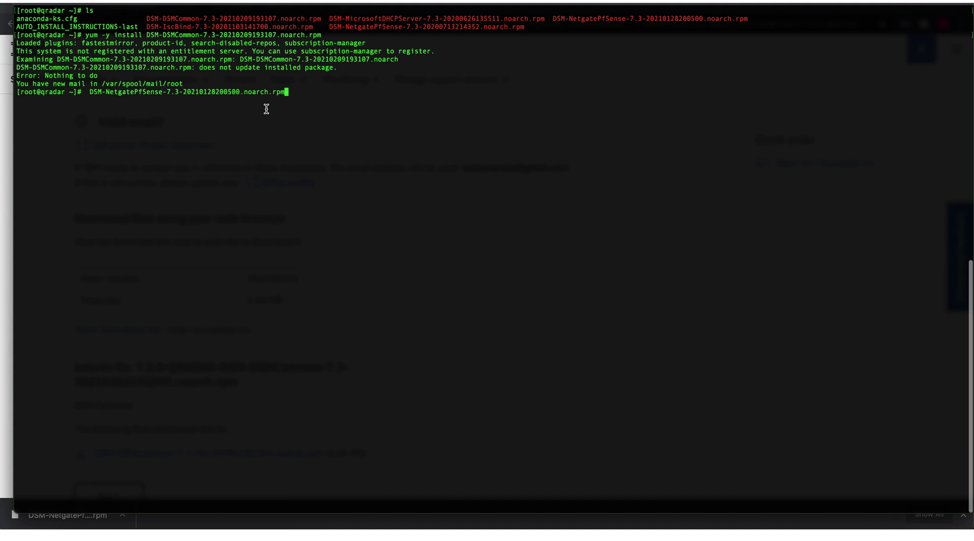
pyautogui.press('Return')
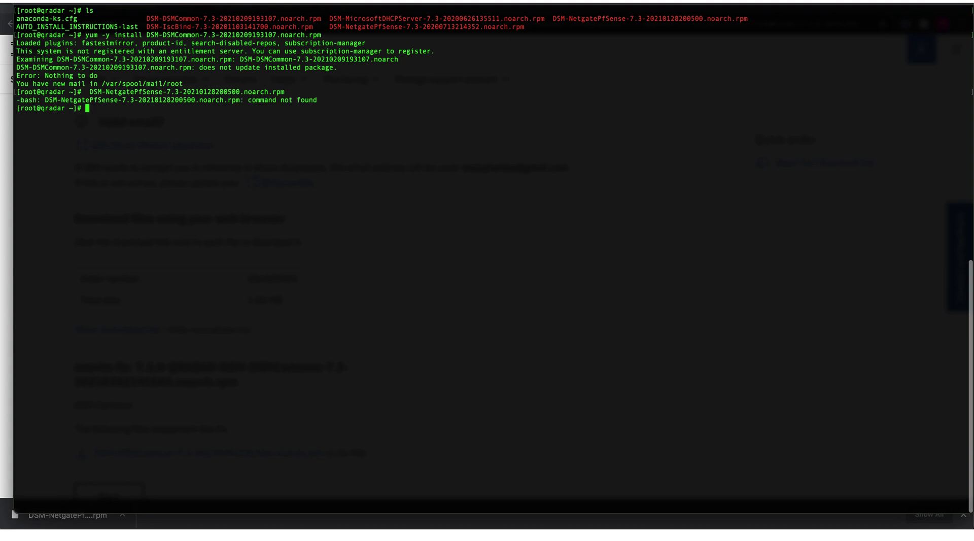
pyautogui.write('yum -y install')
pyautogui.press('super+v')
pyautogui.press('Return')
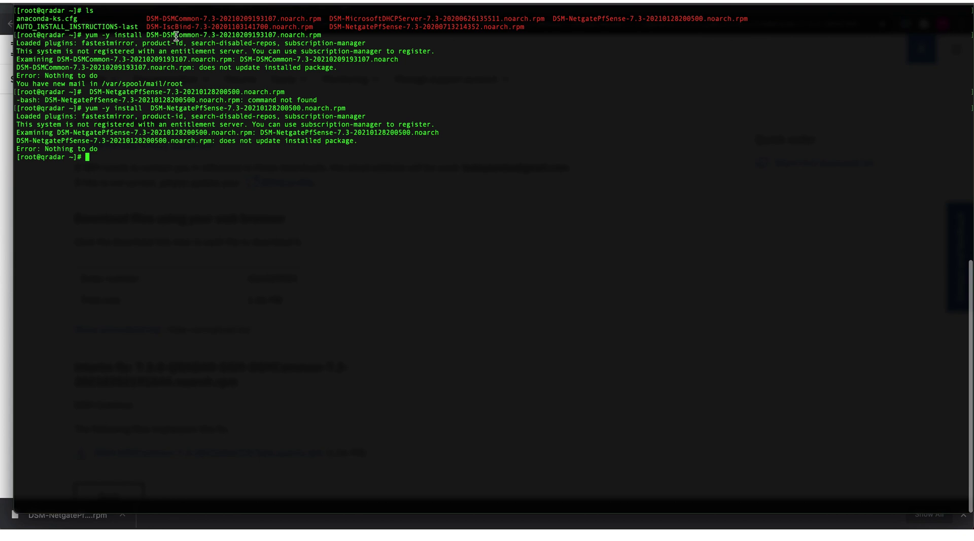
pyautogui.moveTo(148, 25); pyautogui.dragTo(313, 29)
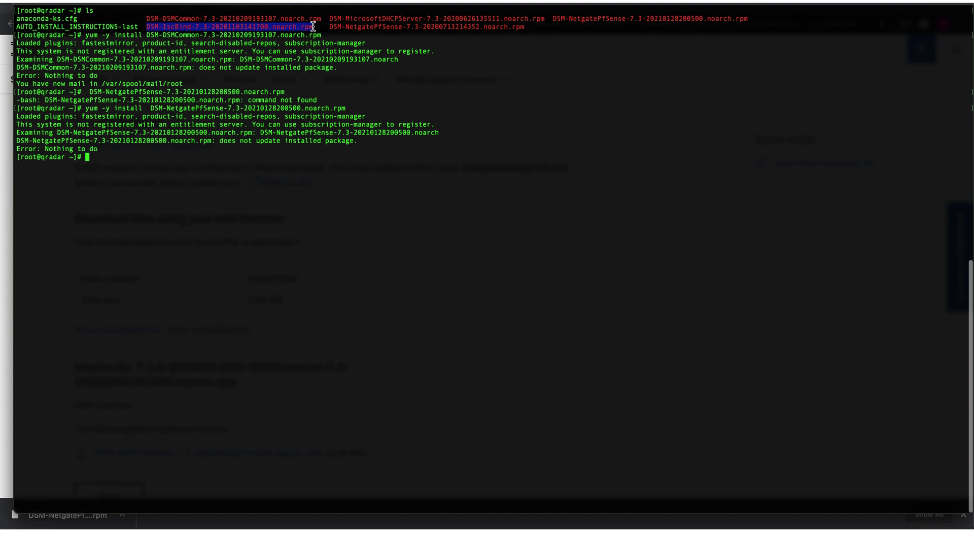
pyautogui.click(274, 109)
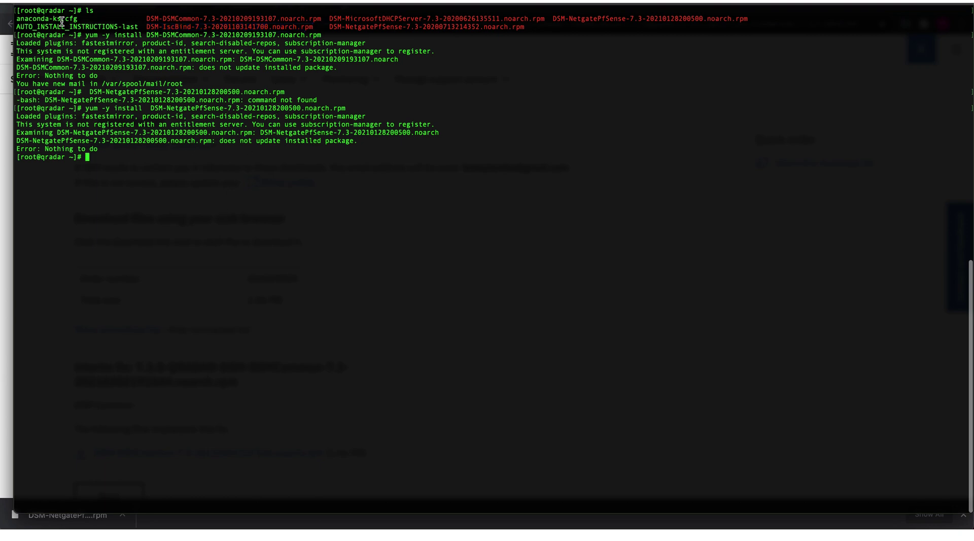
# Minimize Terminal, reload QRadar's Admin settings, dismiss the popups, and scroll down to Apps
pyautogui.click(35, 3)
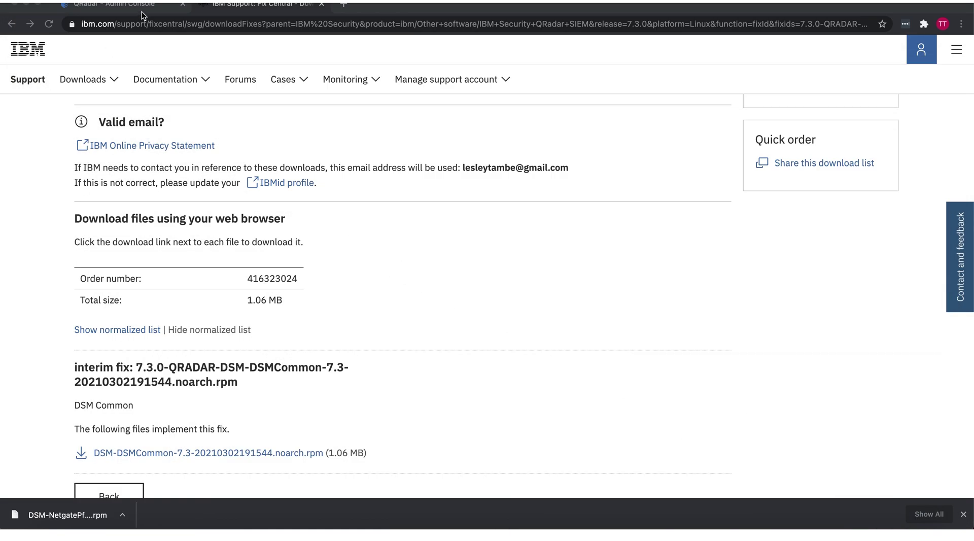
pyautogui.click(144, 6)
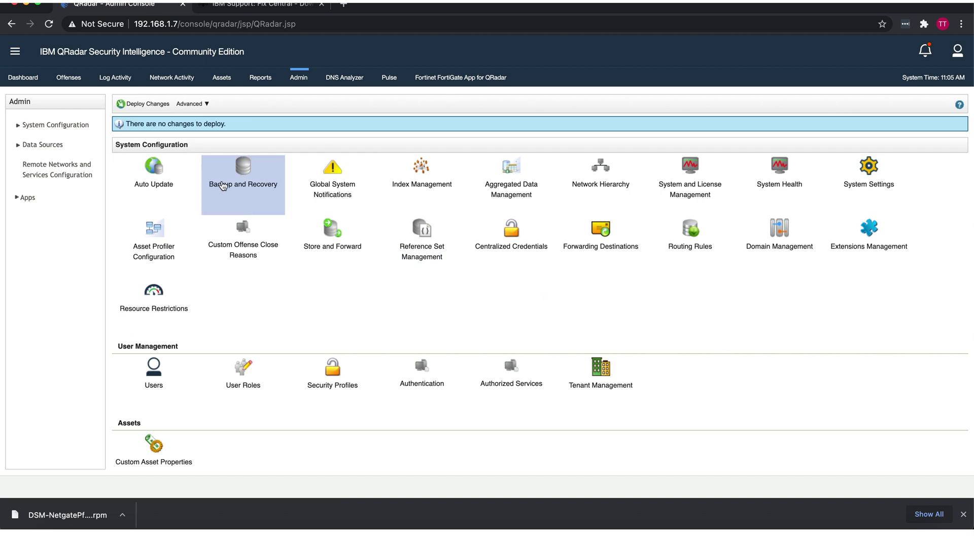
pyautogui.click(302, 77)
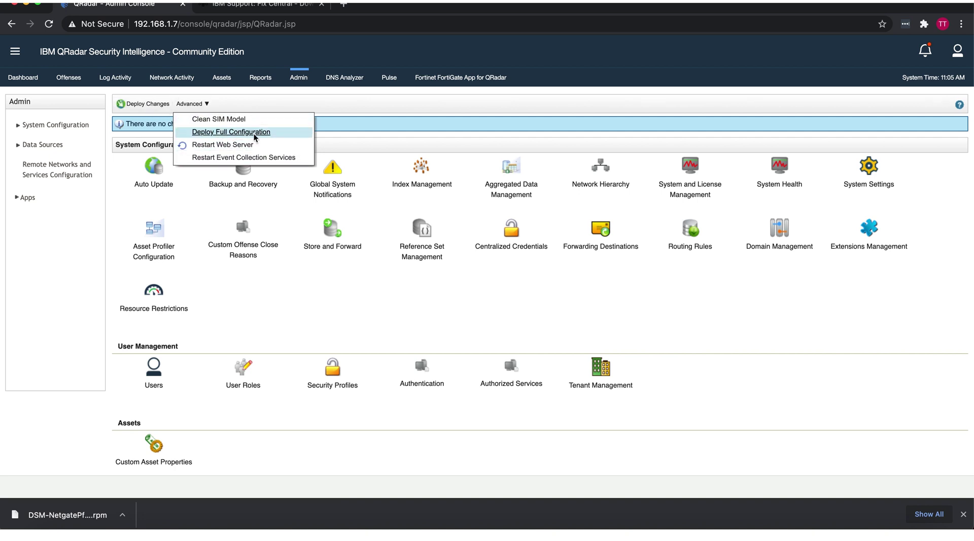
pyautogui.click(316, 287)
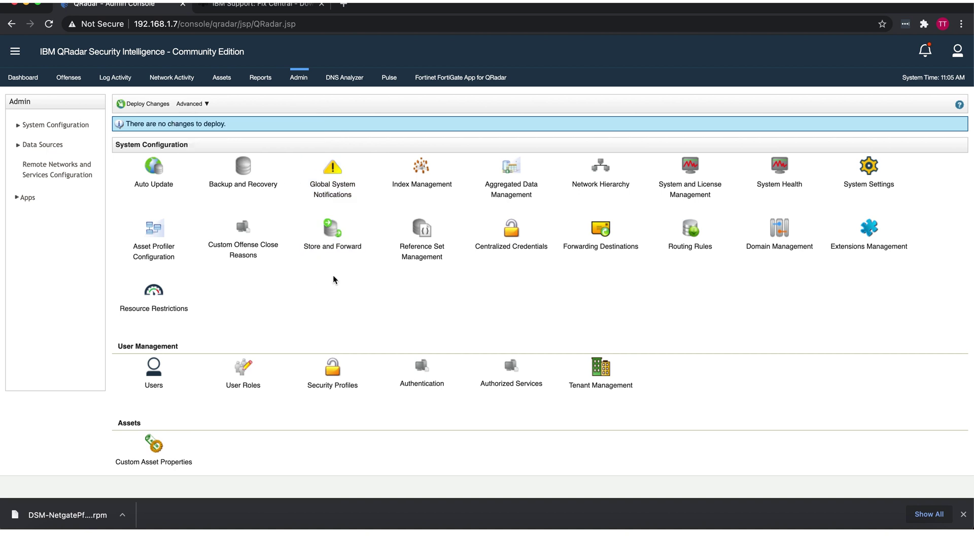
pyautogui.click(962, 513)
pyautogui.scroll(-15, 228, 238)
# In Log Source Management, start a single new log source, find Netgate pfSense via 'netg', then close it
pyautogui.click(154, 464)
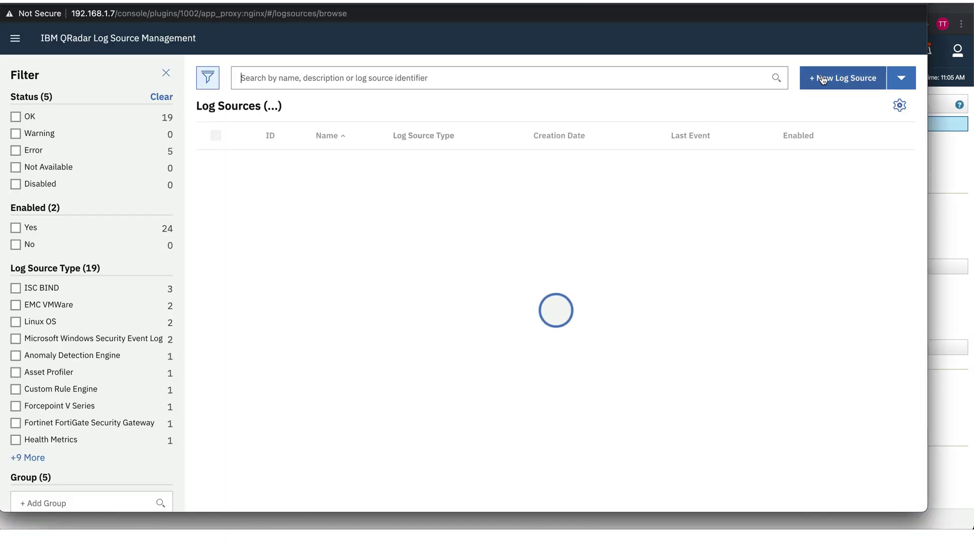
pyautogui.click(832, 77)
pyautogui.click(349, 276)
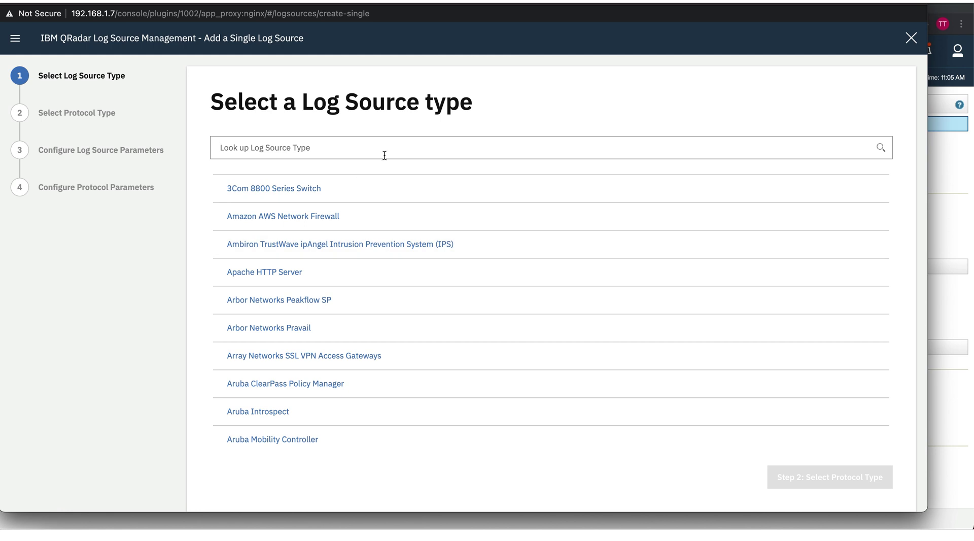
pyautogui.write('netg')
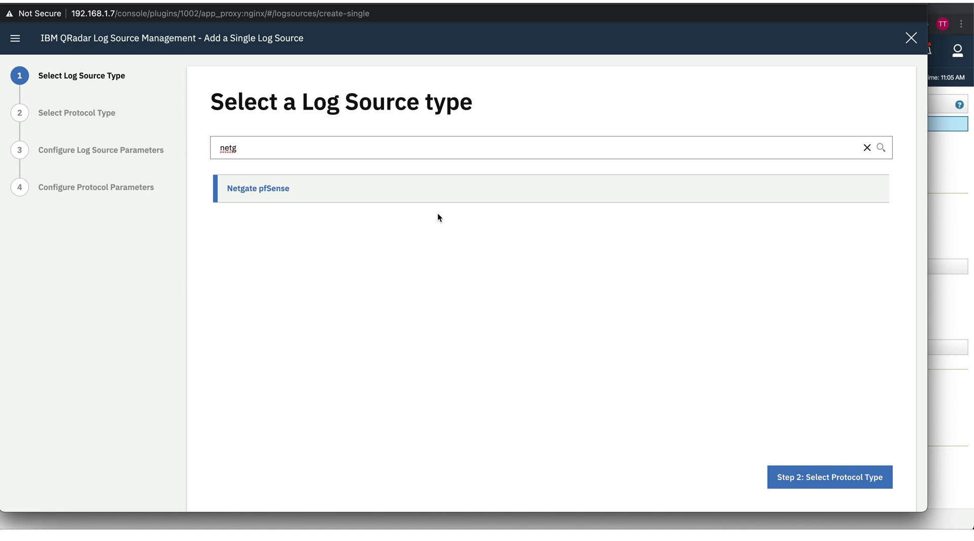
pyautogui.click(911, 38)
pyautogui.press('super+w')
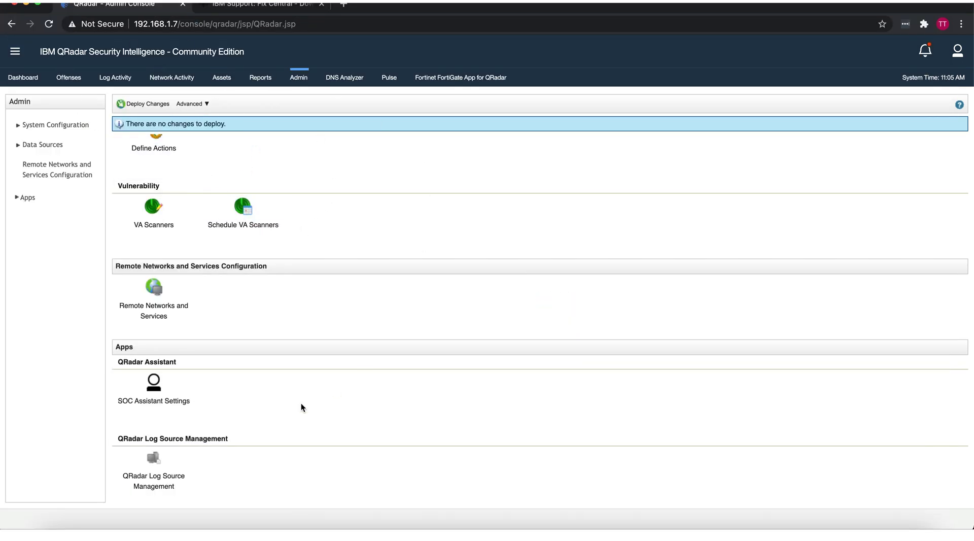
pyautogui.click(167, 473)
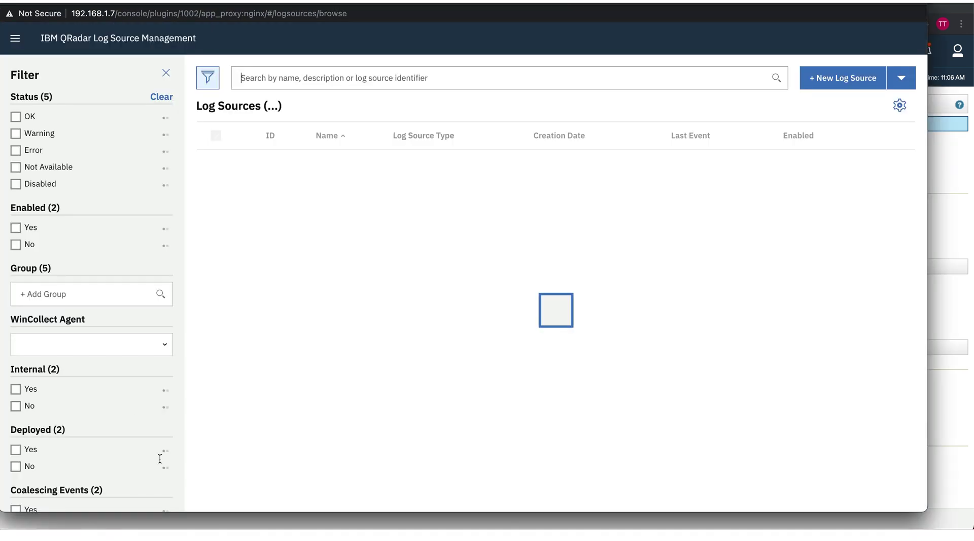
pyautogui.click(819, 80)
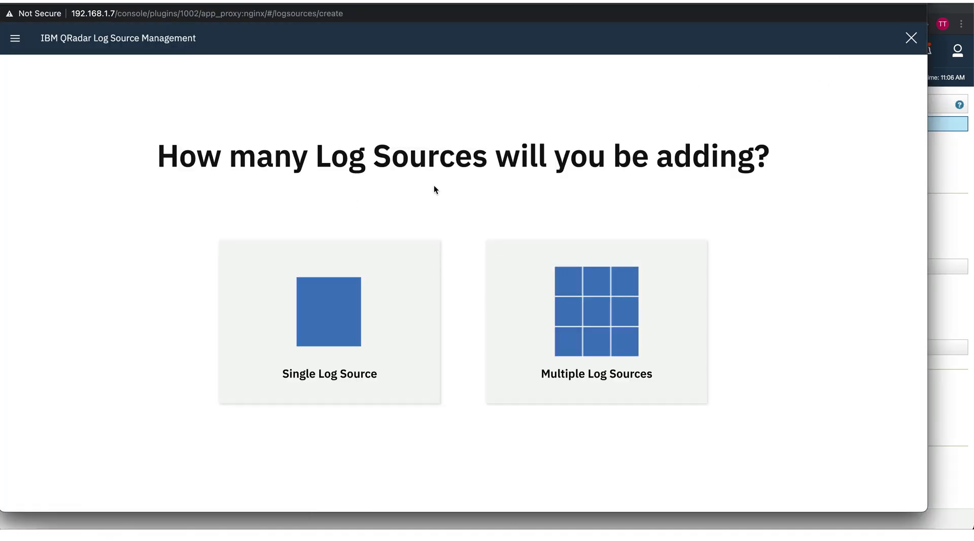
pyautogui.click(292, 313)
pyautogui.write('netg')
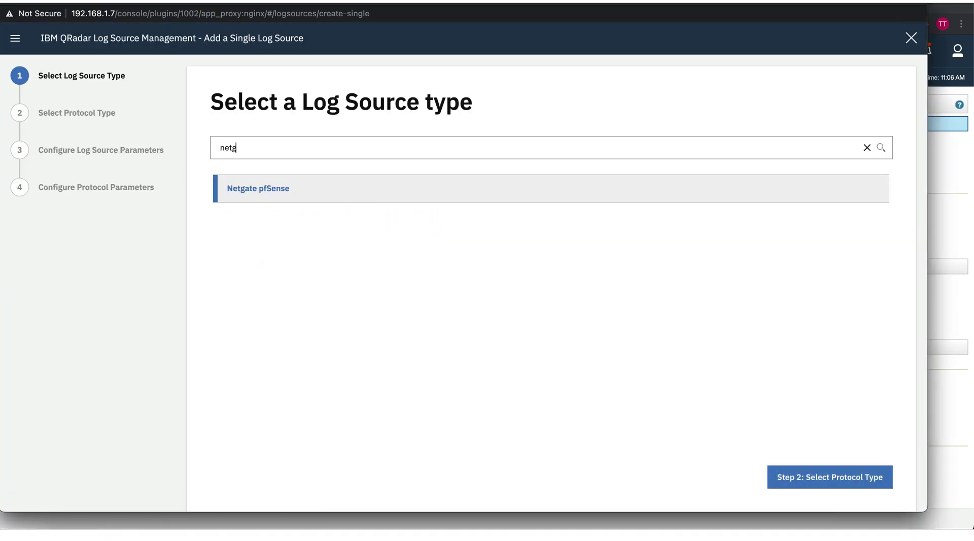
pyautogui.click(365, 199)
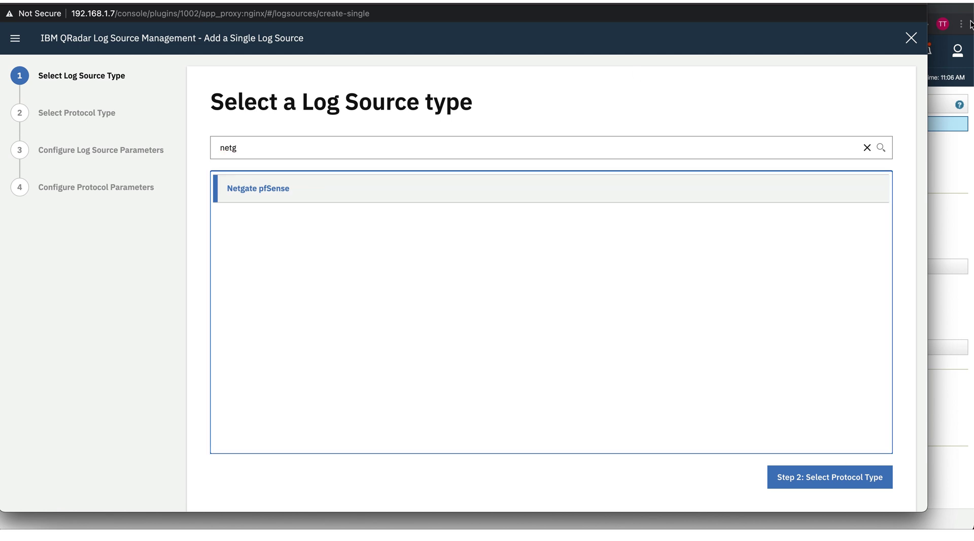
pyautogui.click(12, 4)
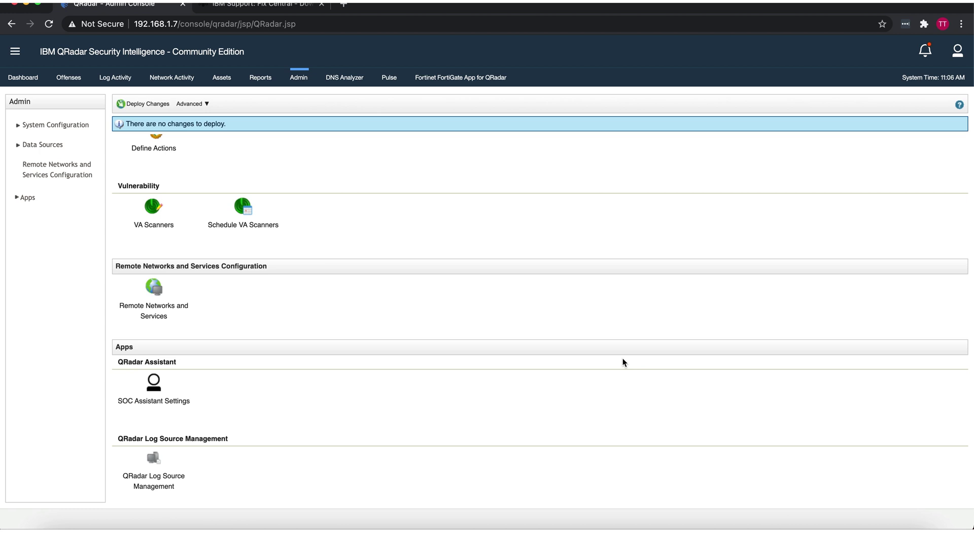
pyautogui.scroll(5, 455, 365)
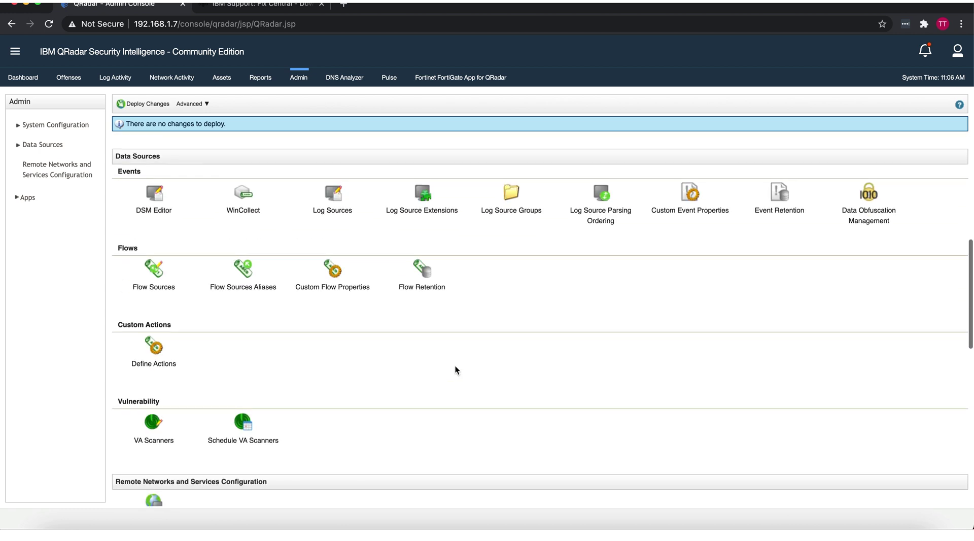